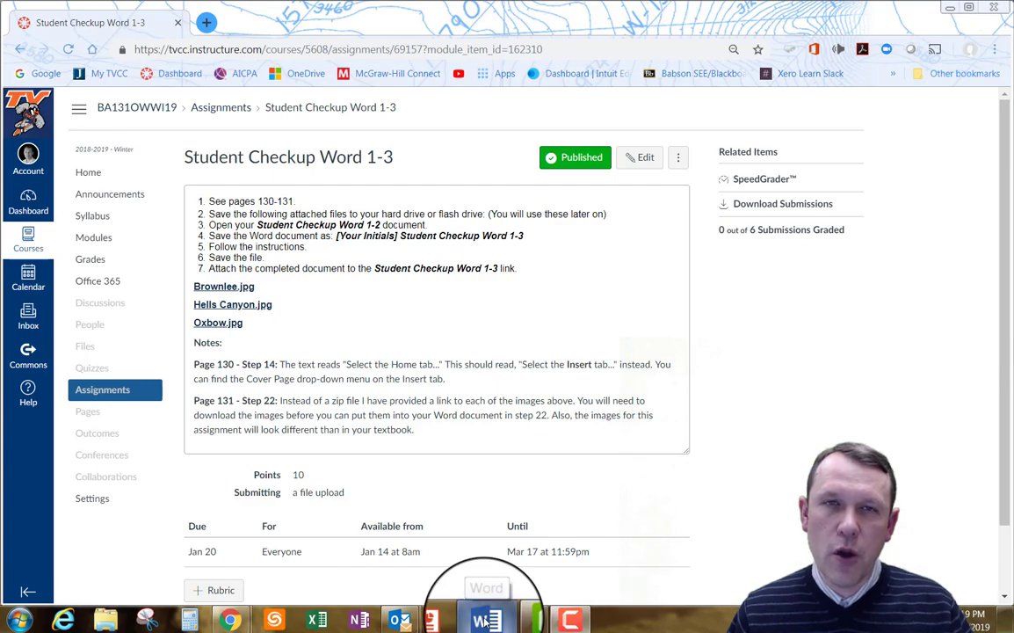
Switch to Word and open the recent document DMB Student Checkup 1-2.docx
{"action": "left_click", "coordinate": [488, 621]}
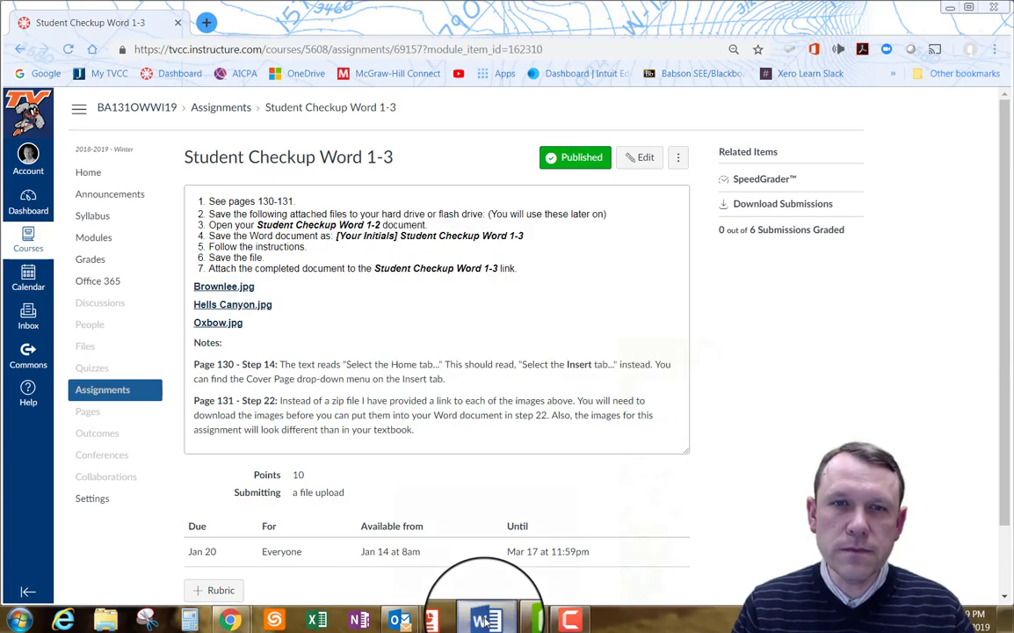
{"action": "mouse_move", "coordinate": [488, 622]}
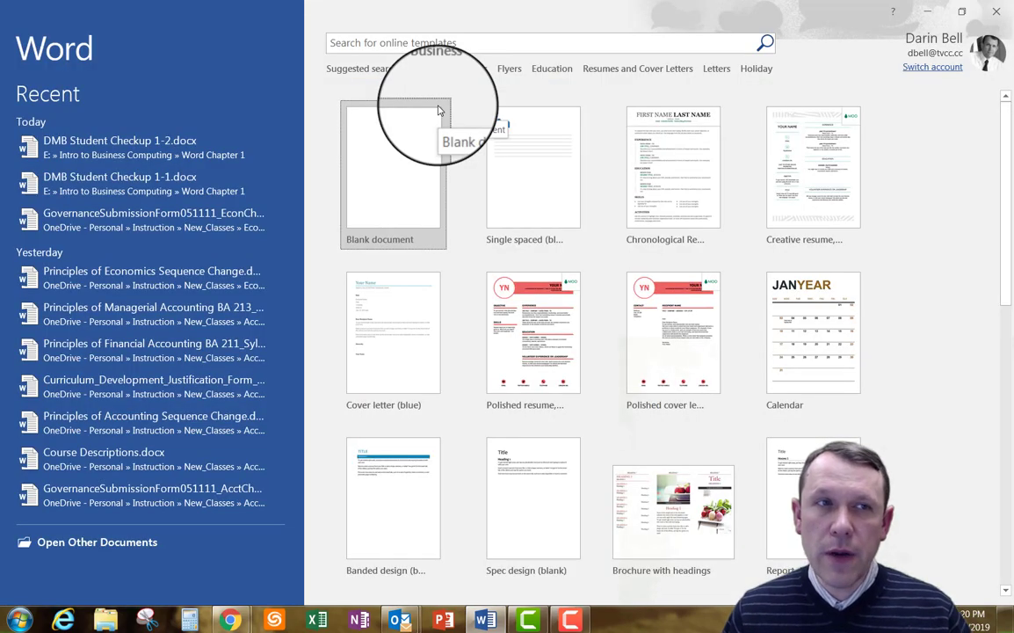
{"action": "left_click", "coordinate": [130, 147]}
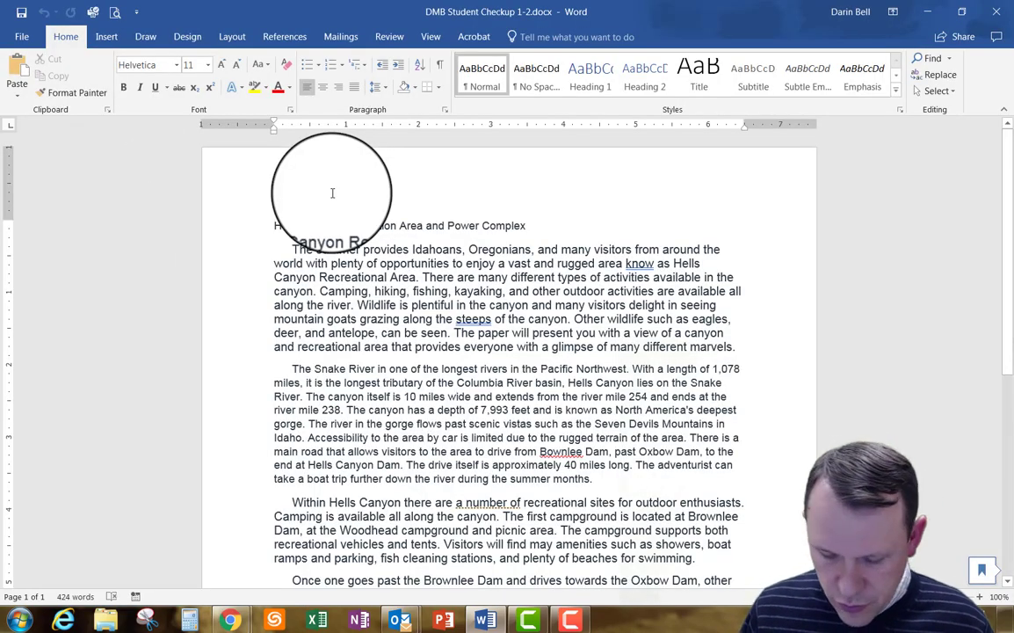
Set the entire document's text to the Arial font at size 12
{"action": "key", "text": "ctrl+a"}
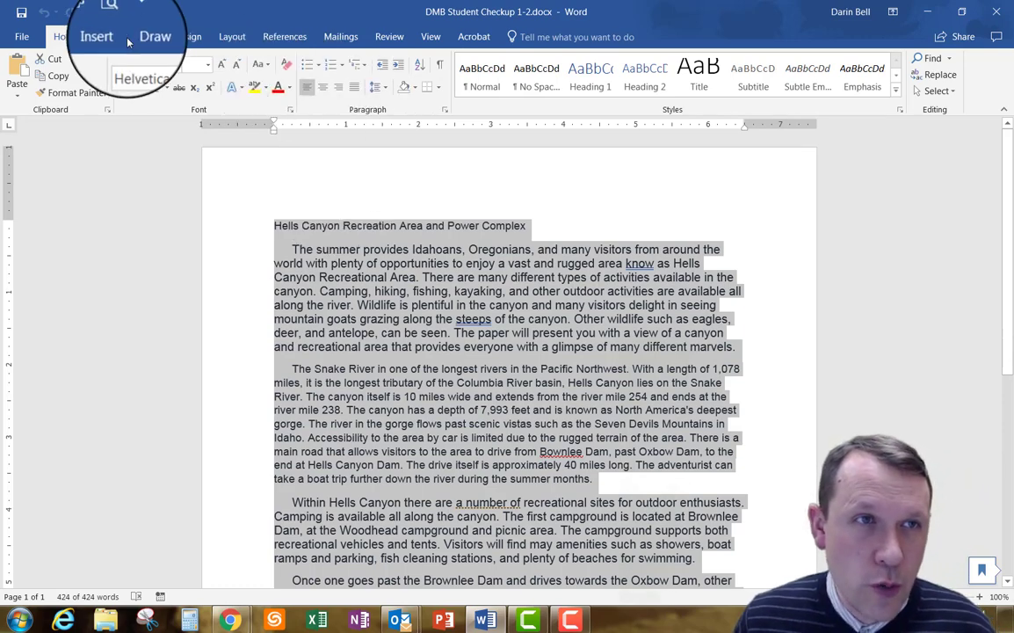
{"action": "left_click", "coordinate": [175, 66]}
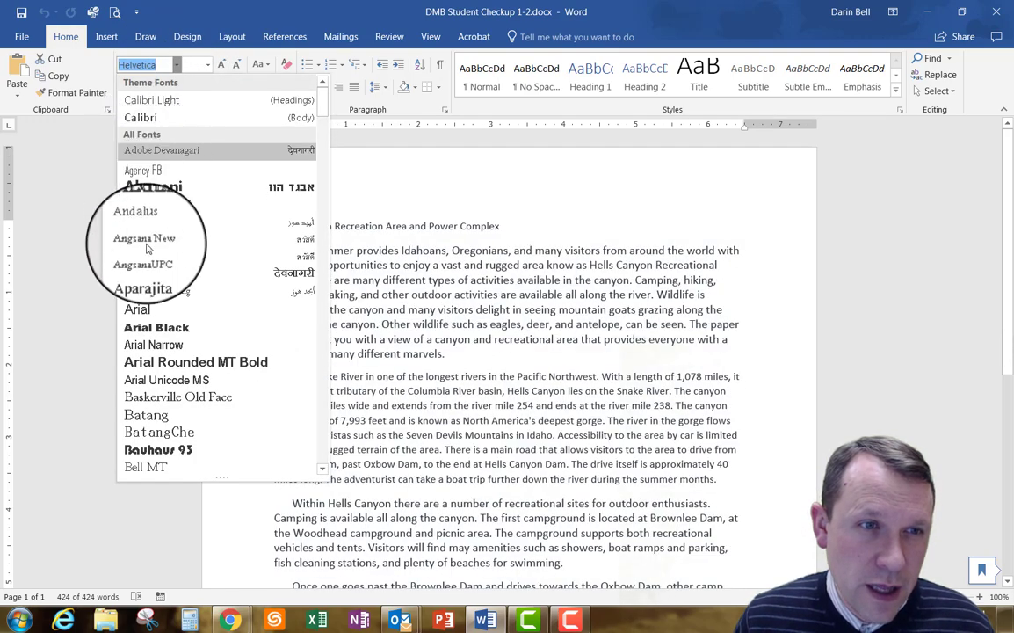
{"action": "left_click", "coordinate": [143, 314]}
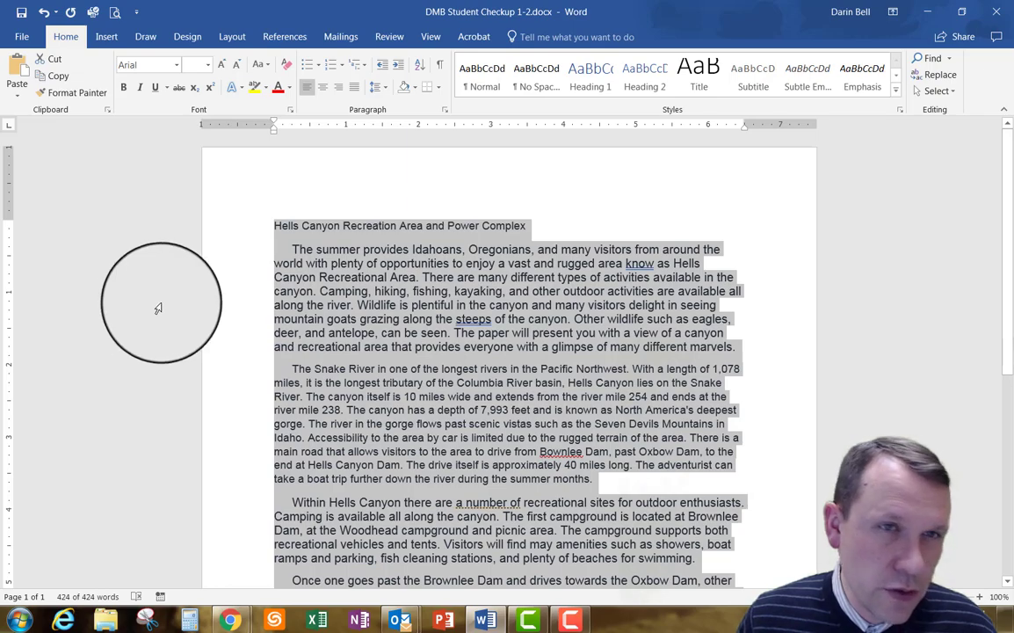
{"action": "left_click", "coordinate": [206, 64]}
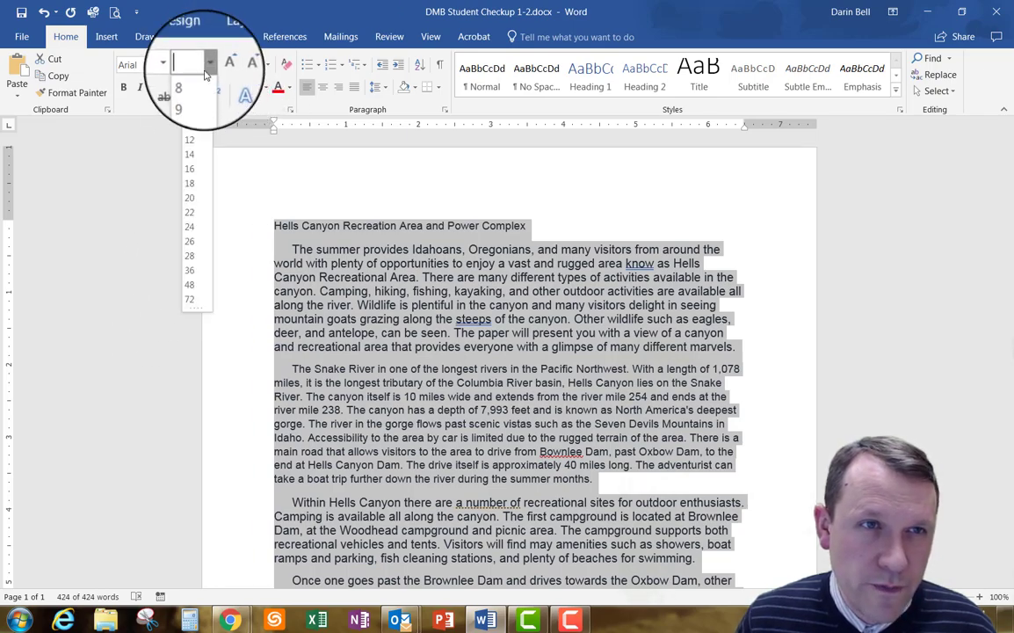
{"action": "left_click", "coordinate": [189, 142]}
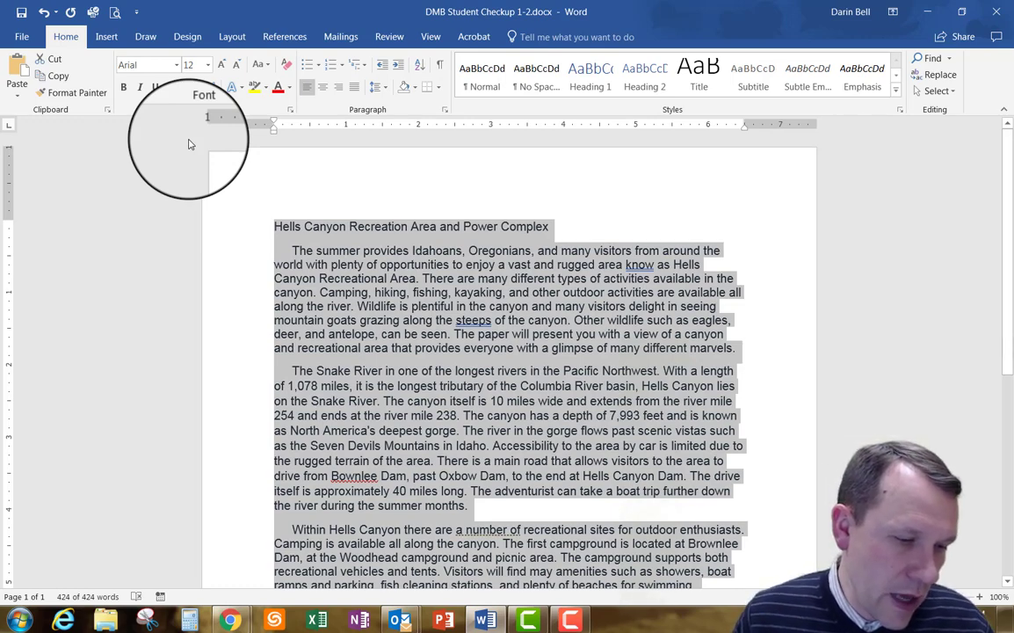
Apply the Title style to the heading line "Hells Canyon Recreation Area and Power Complex"
{"action": "left_click", "coordinate": [275, 228]}
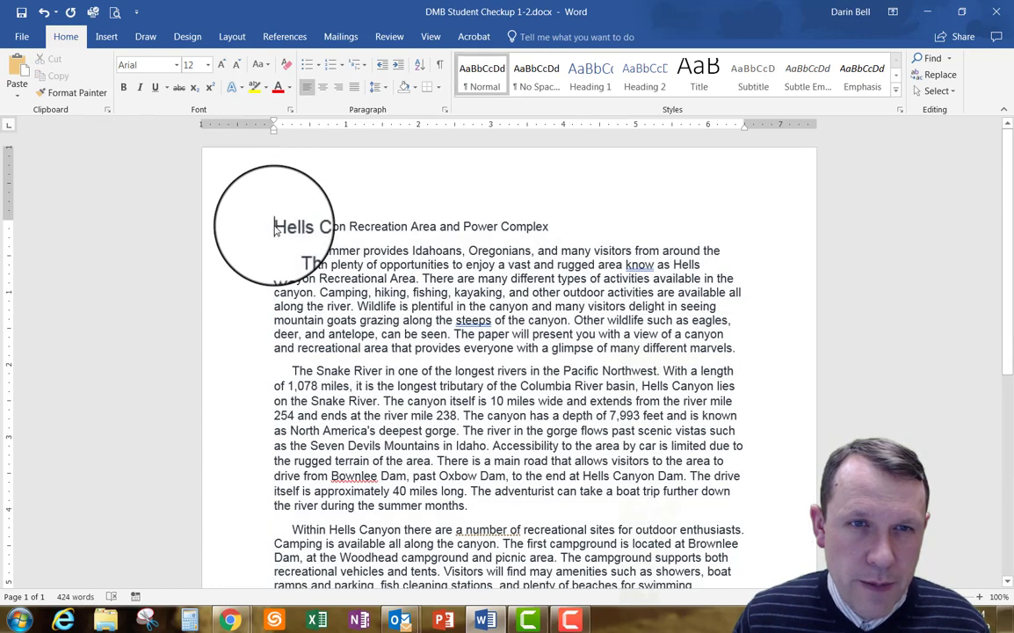
{"action": "double_click", "coordinate": [290, 228]}
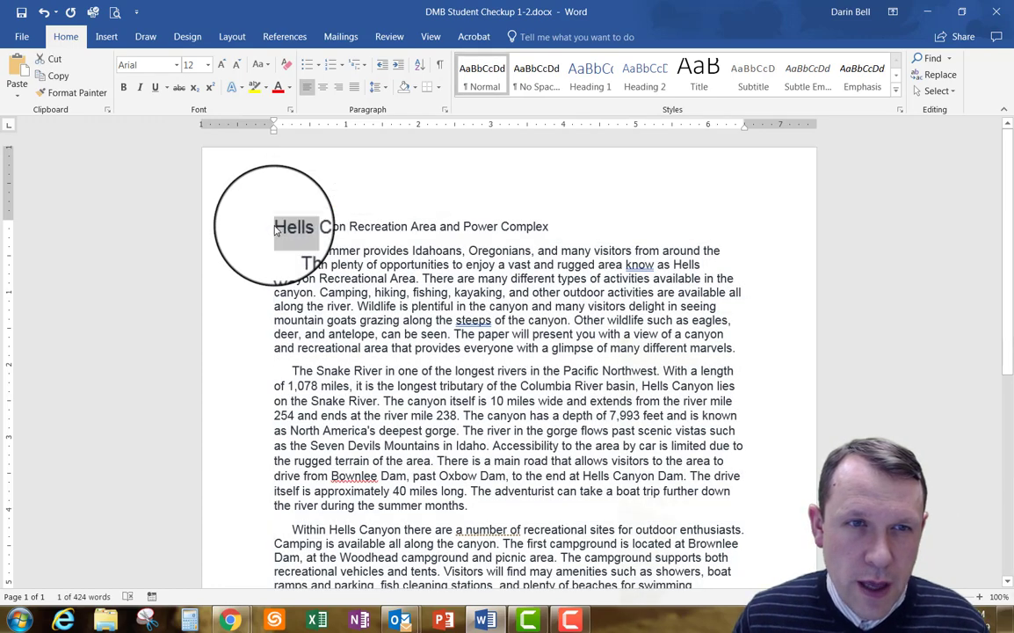
{"action": "left_click", "coordinate": [276, 230]}
{"action": "left_click_drag", "start_coordinate": [274, 230], "coordinate": [546, 233]}
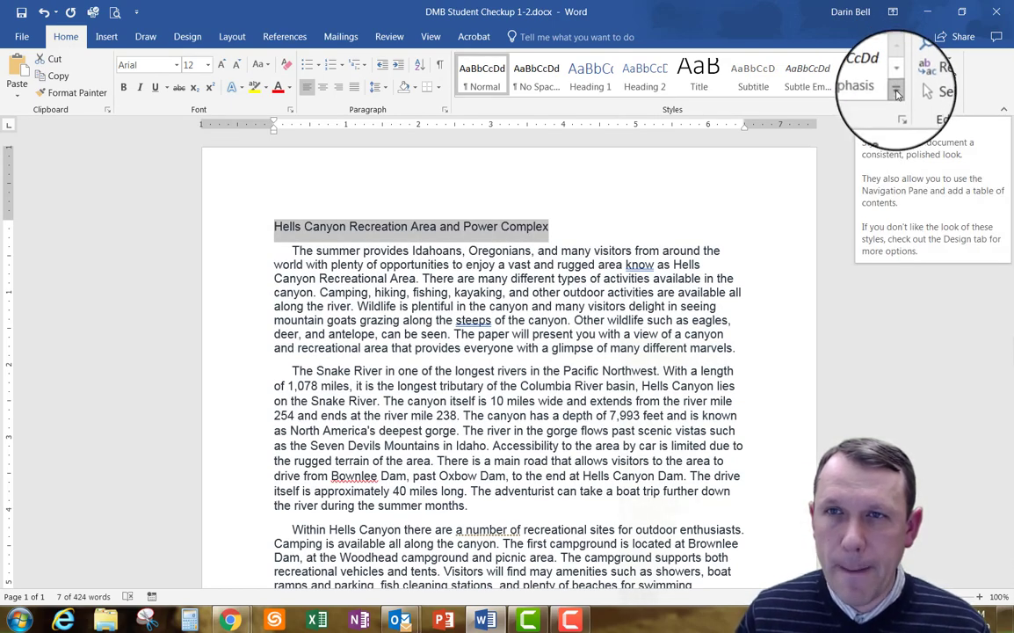
{"action": "left_click", "coordinate": [896, 91]}
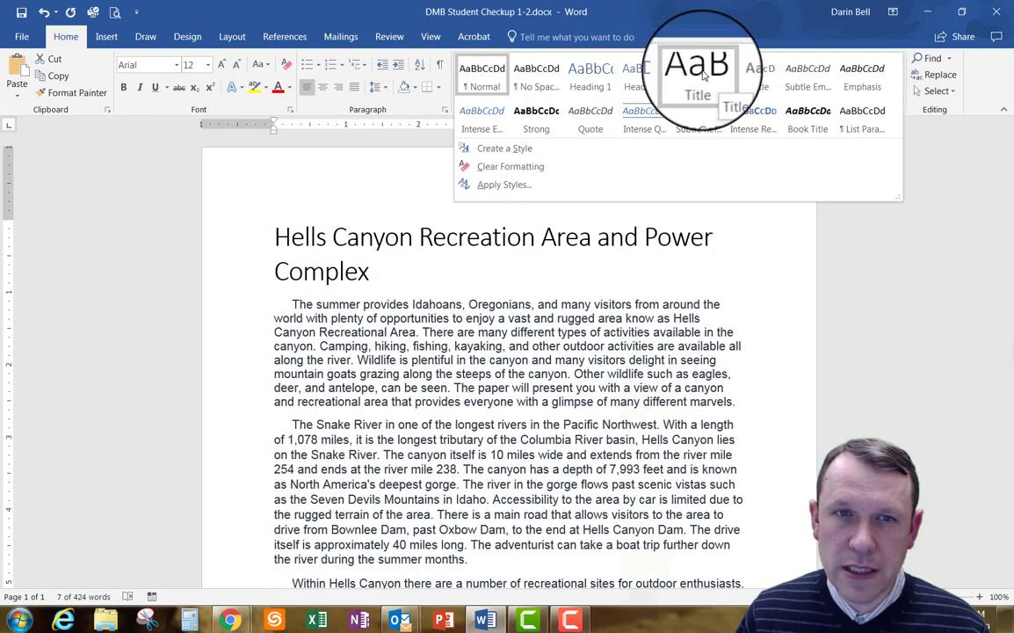
{"action": "left_click", "coordinate": [703, 77]}
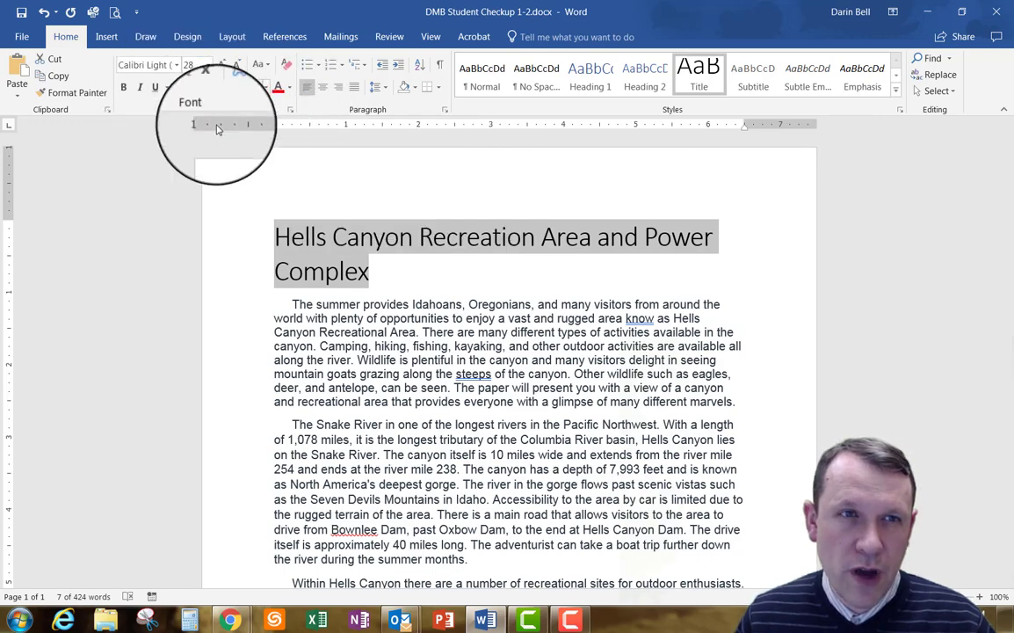
Format the title text as italic, size 22, with the blue accent font color, Darker 25%
{"action": "left_click", "coordinate": [289, 109]}
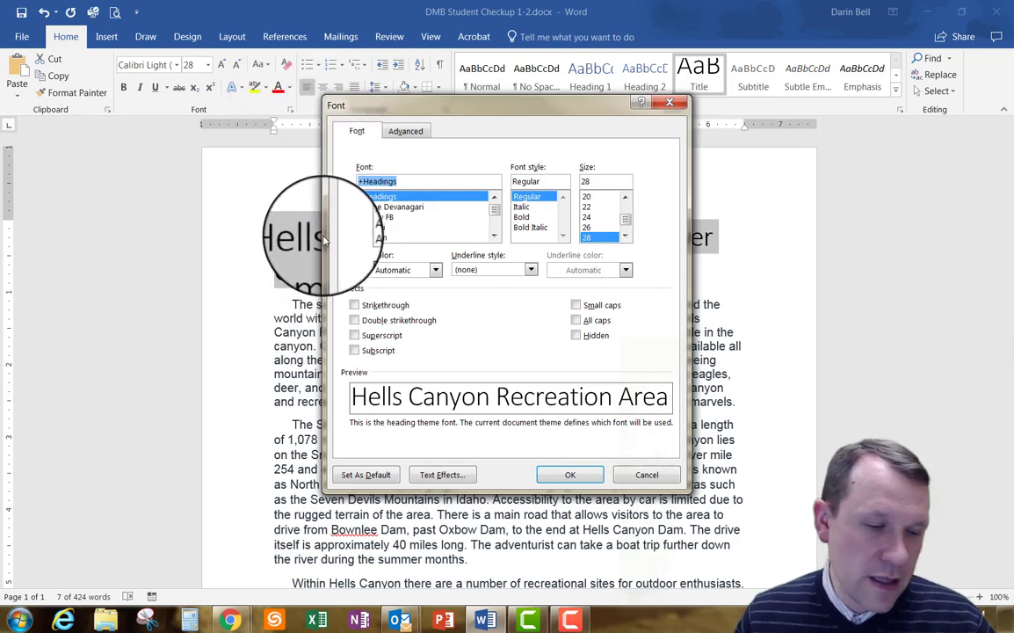
{"action": "left_click", "coordinate": [586, 208]}
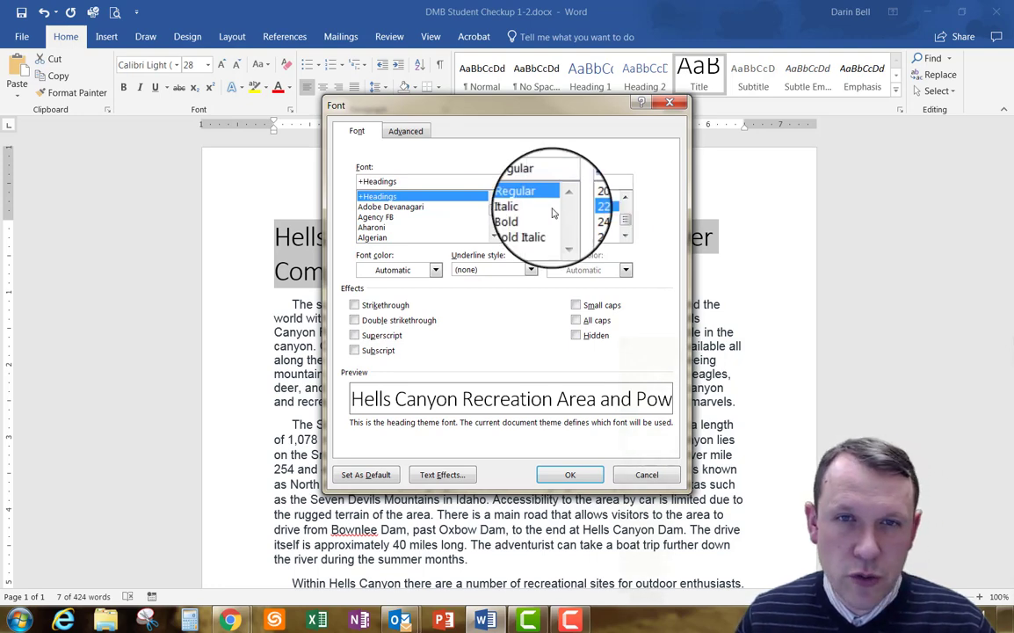
{"action": "left_click", "coordinate": [522, 208]}
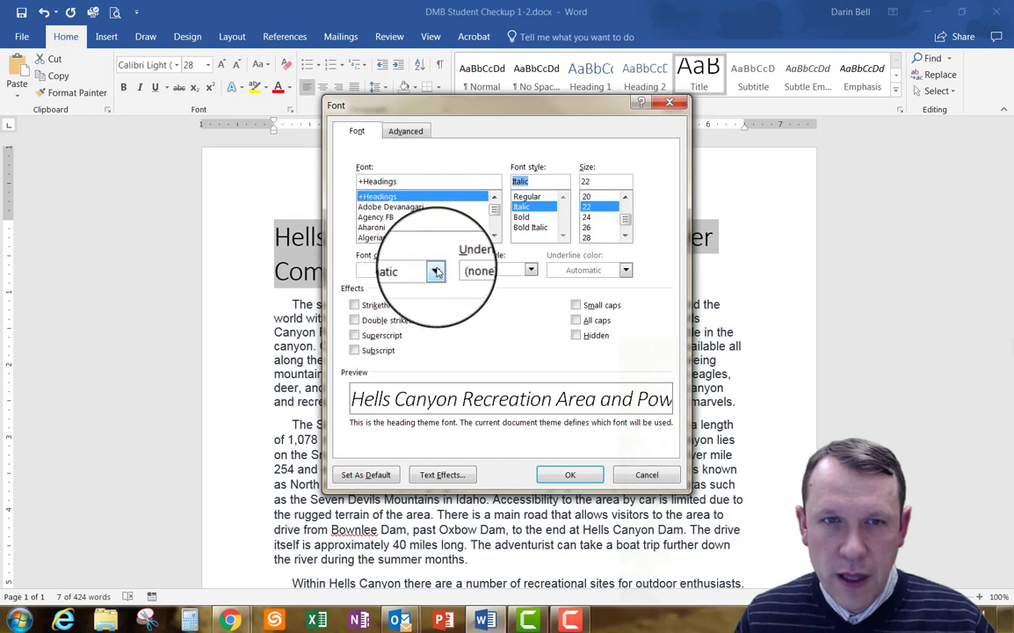
{"action": "left_click", "coordinate": [436, 271]}
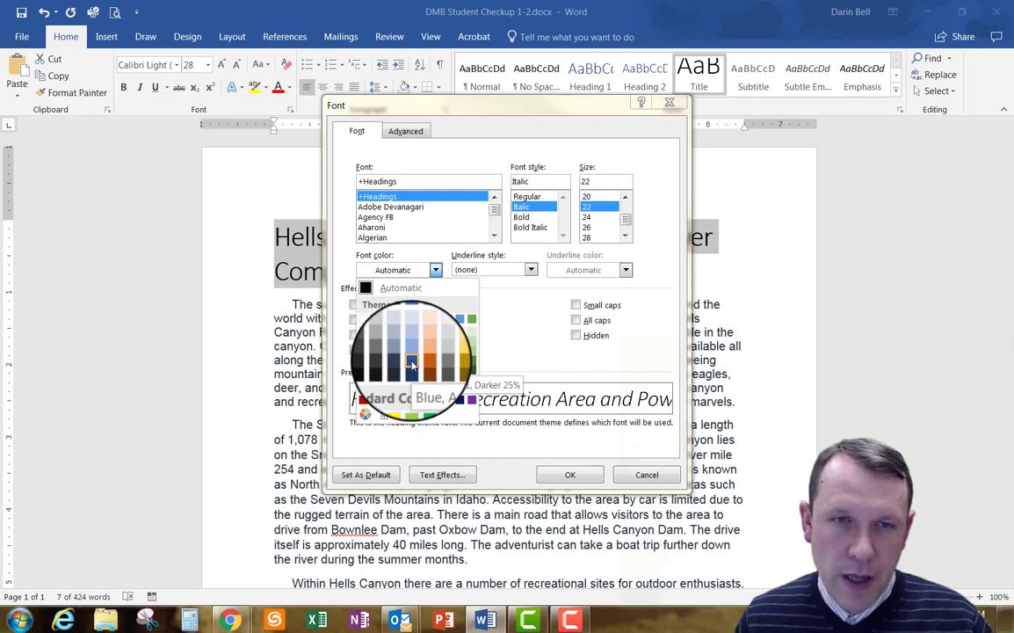
{"action": "left_click", "coordinate": [412, 366]}
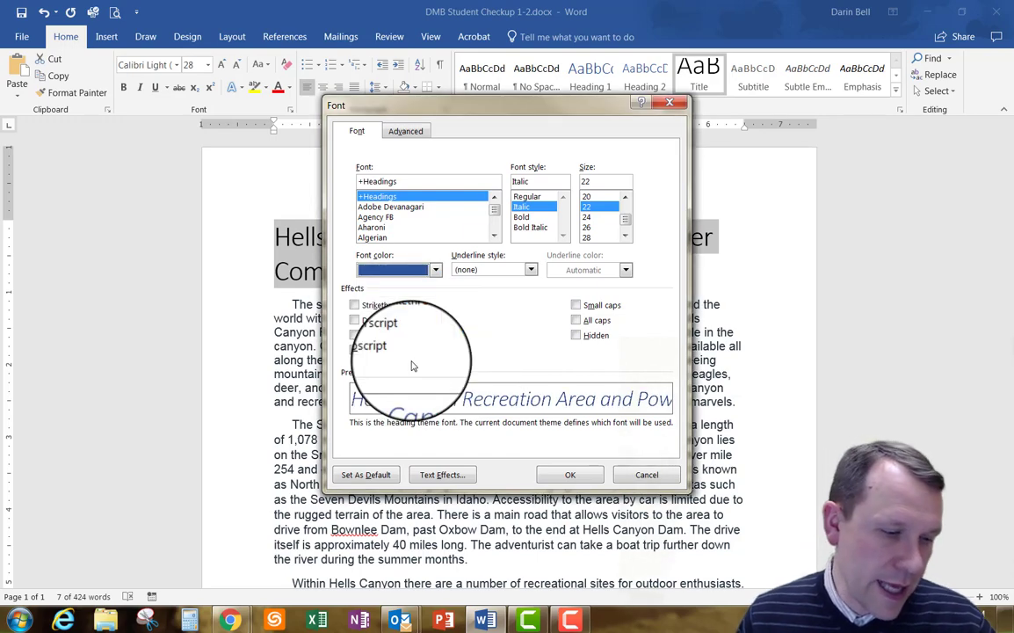
{"action": "left_click", "coordinate": [569, 475]}
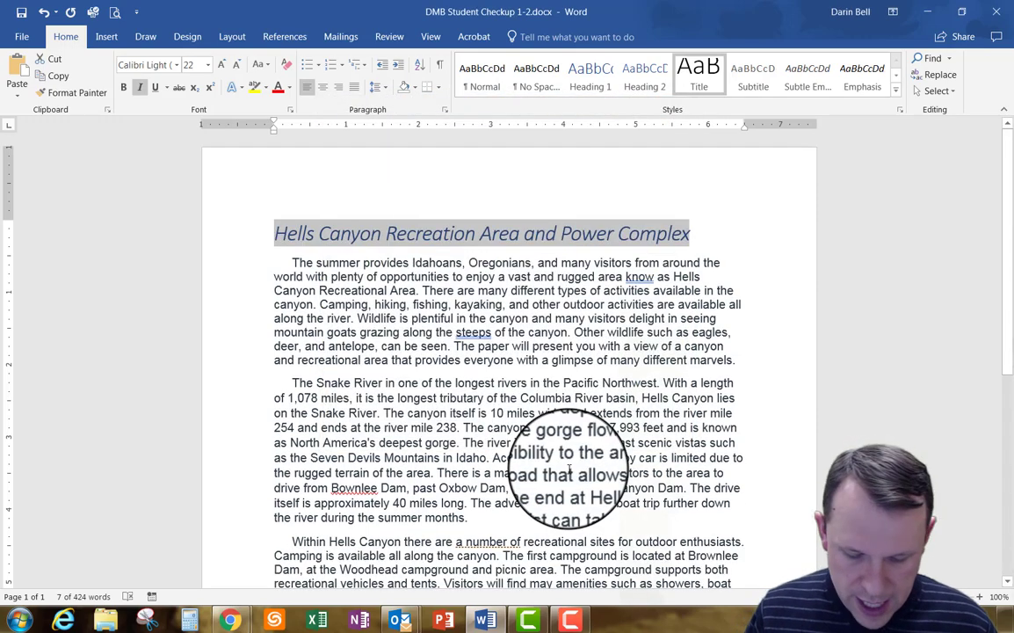
Set the whole document's paragraph spacing to 6 before and 6 after, with line spacing of 1.5 lines
{"action": "key", "text": "ctrl+a"}
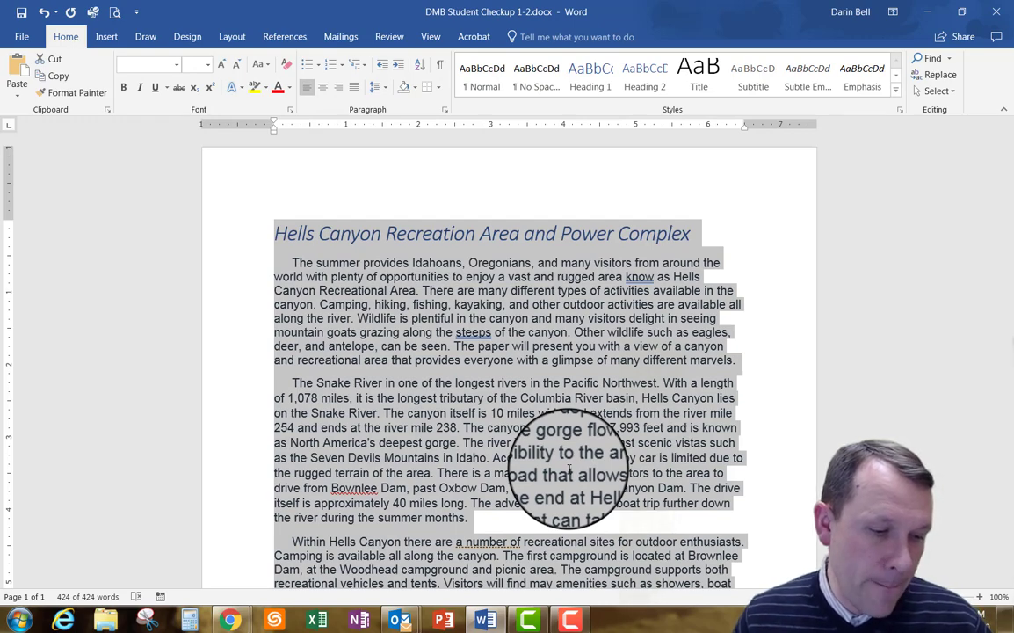
{"action": "left_click", "coordinate": [446, 113]}
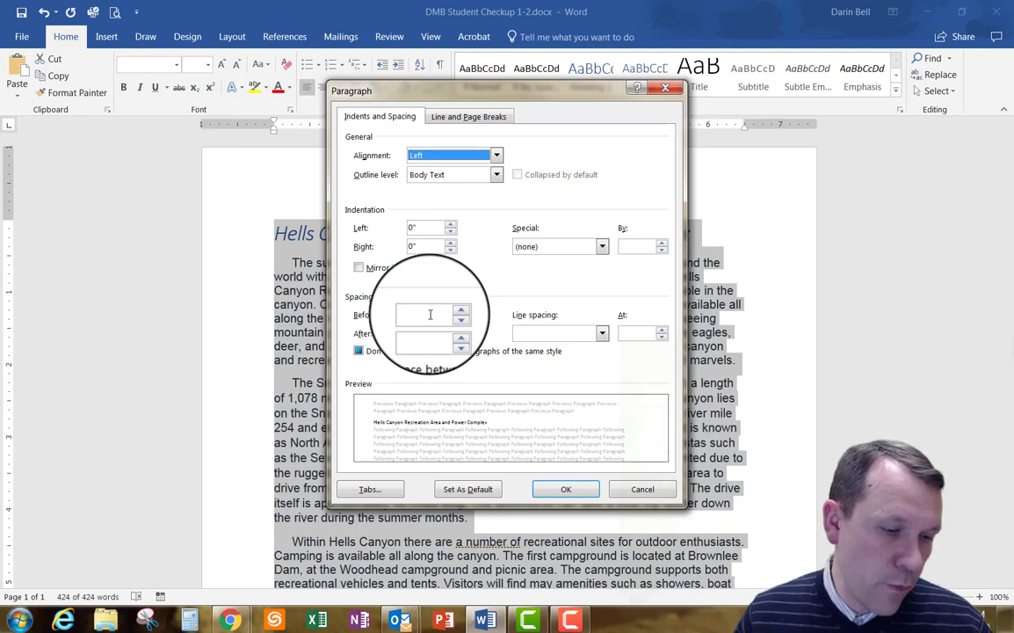
{"action": "left_click", "coordinate": [431, 314]}
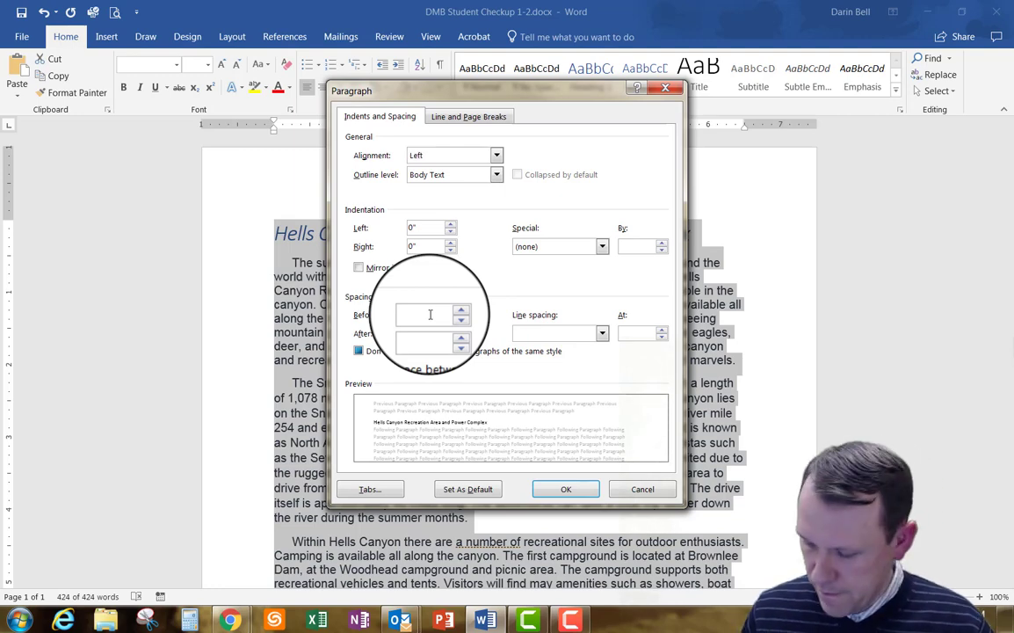
{"action": "type", "text": "6"}
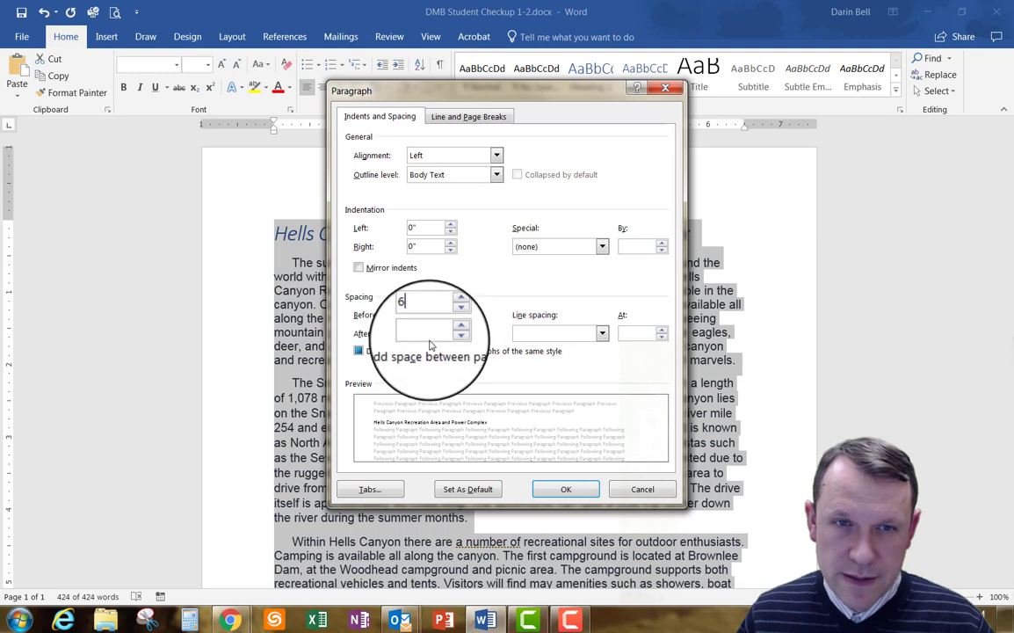
{"action": "left_click", "coordinate": [431, 333]}
{"action": "type", "text": "6"}
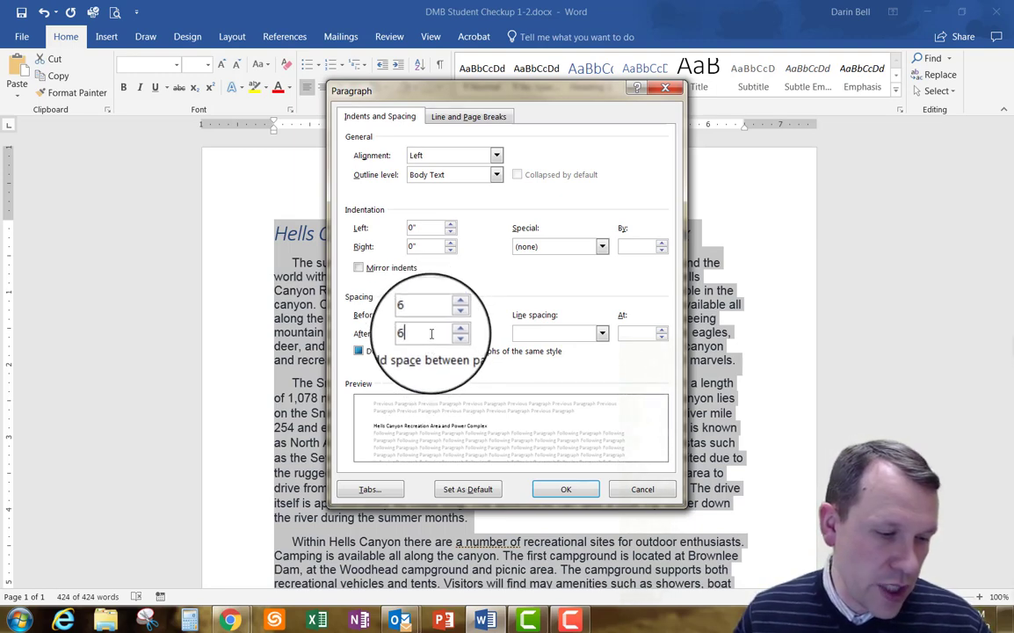
{"action": "left_click", "coordinate": [603, 335]}
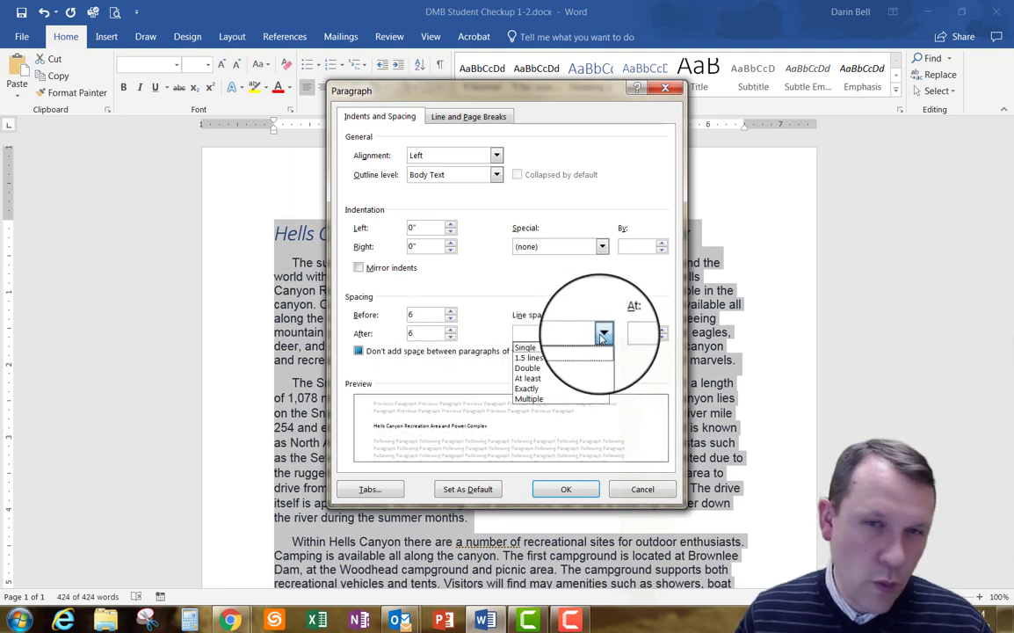
{"action": "left_click", "coordinate": [542, 361]}
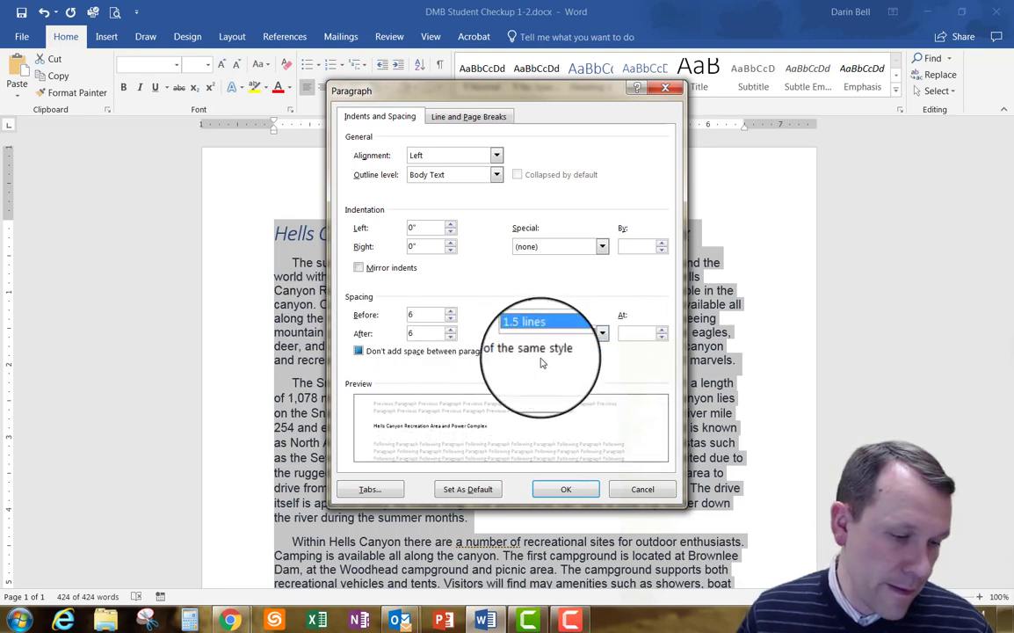
{"action": "left_click", "coordinate": [571, 490]}
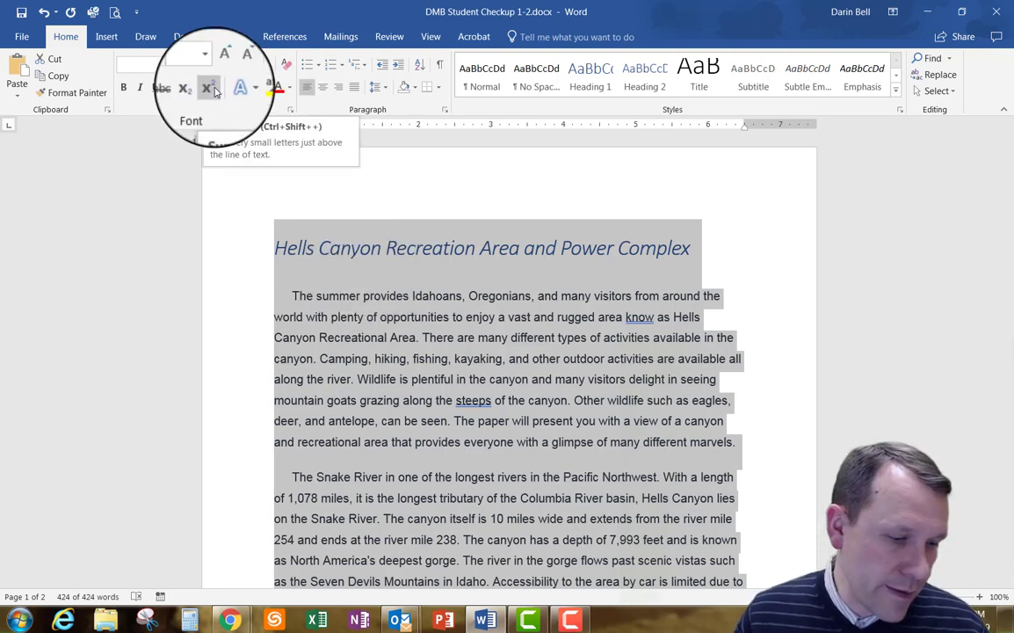
Insert the built-in Whisp cover page into the document
{"action": "left_click", "coordinate": [106, 39]}
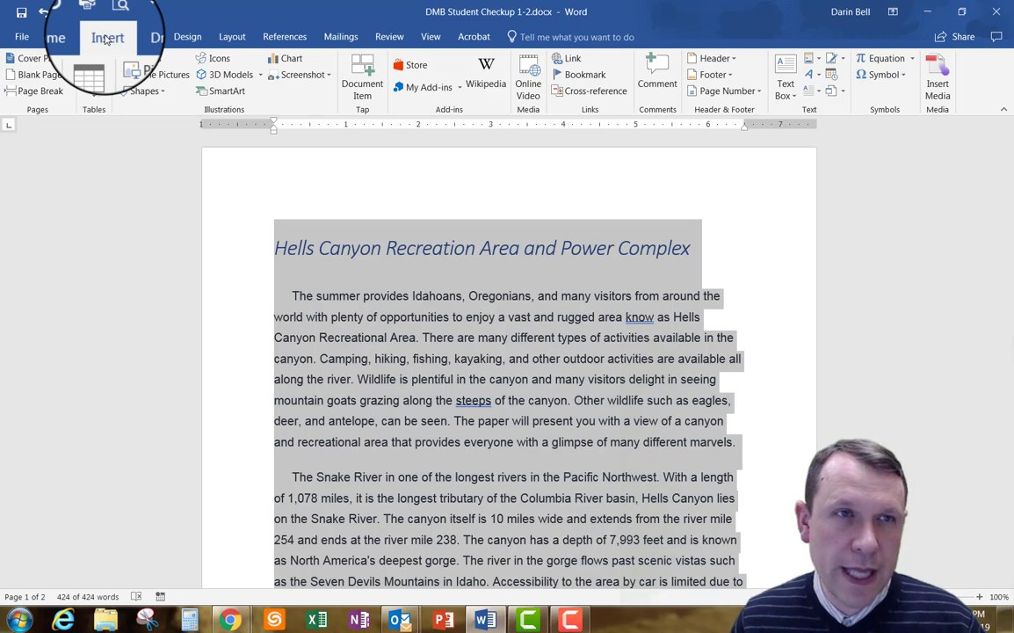
{"action": "left_click", "coordinate": [65, 58]}
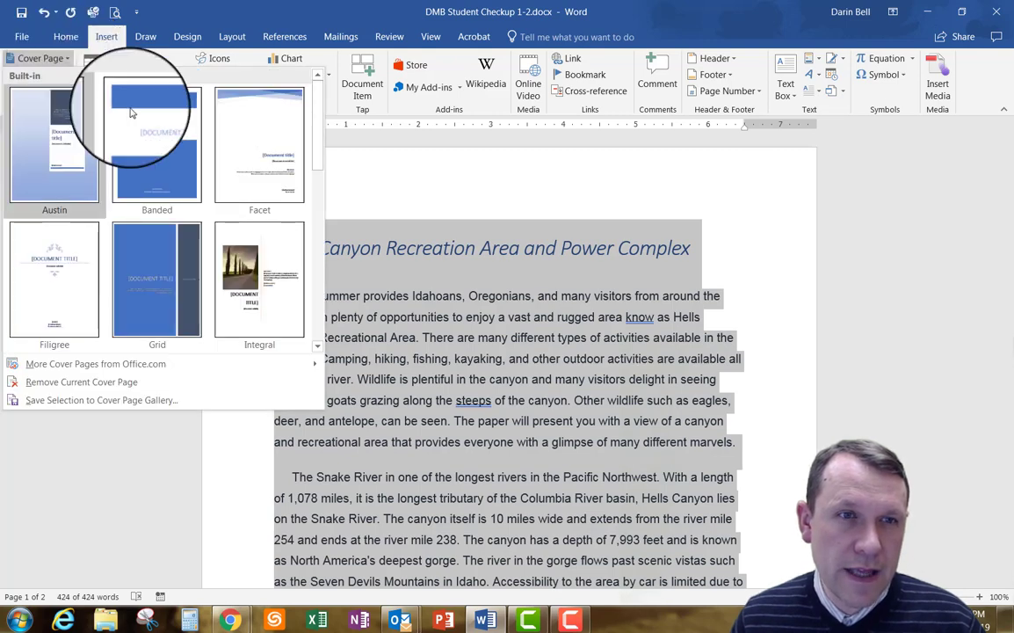
{"action": "scroll", "coordinate": [192, 194], "scroll_direction": "down", "scroll_amount": 3}
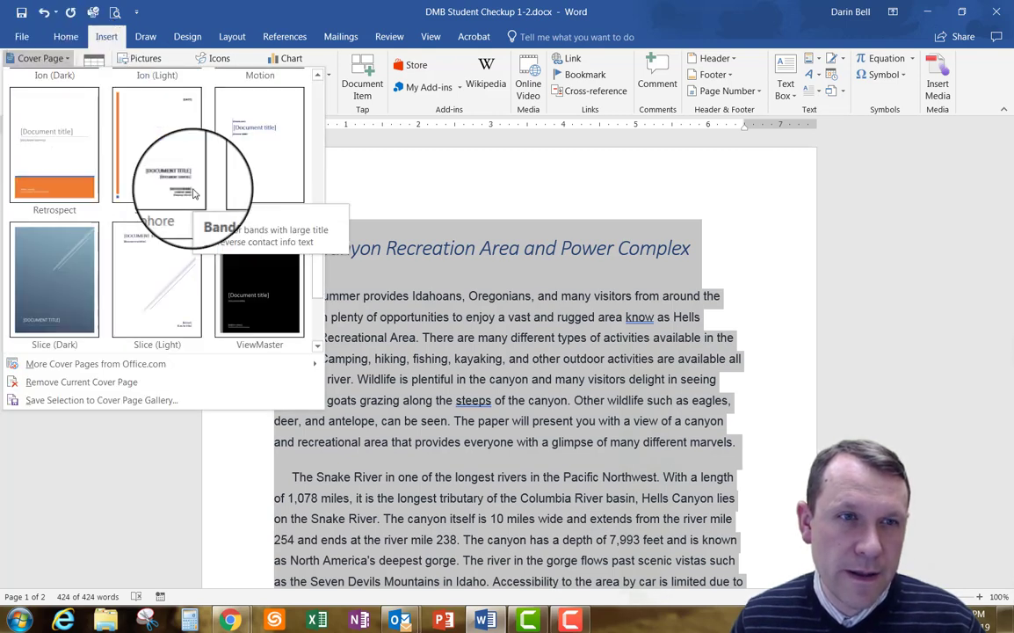
{"action": "scroll", "coordinate": [175, 189], "scroll_direction": "down", "scroll_amount": 2}
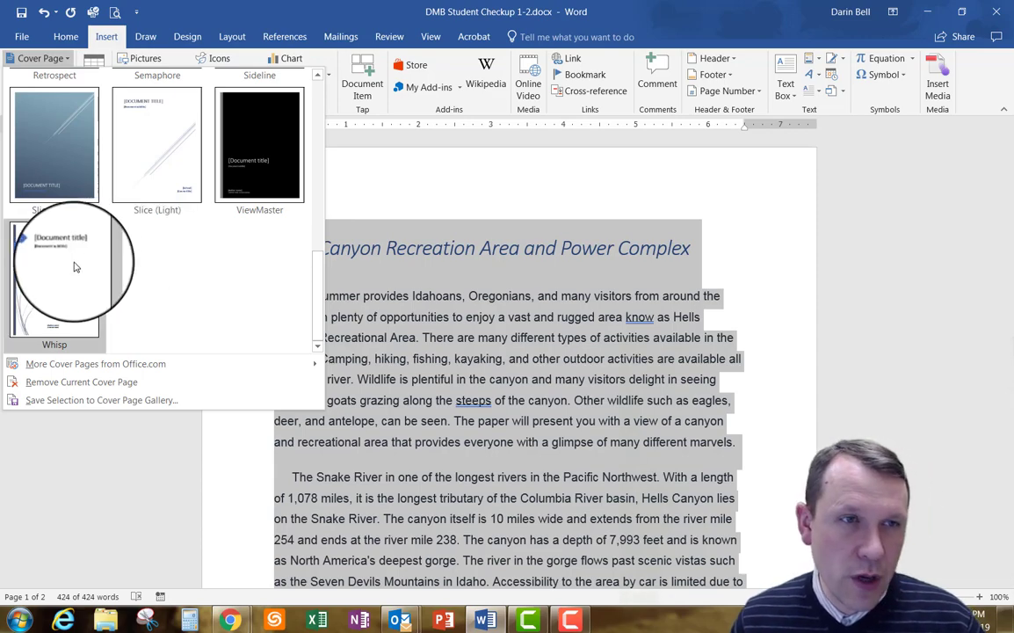
{"action": "left_click", "coordinate": [46, 269]}
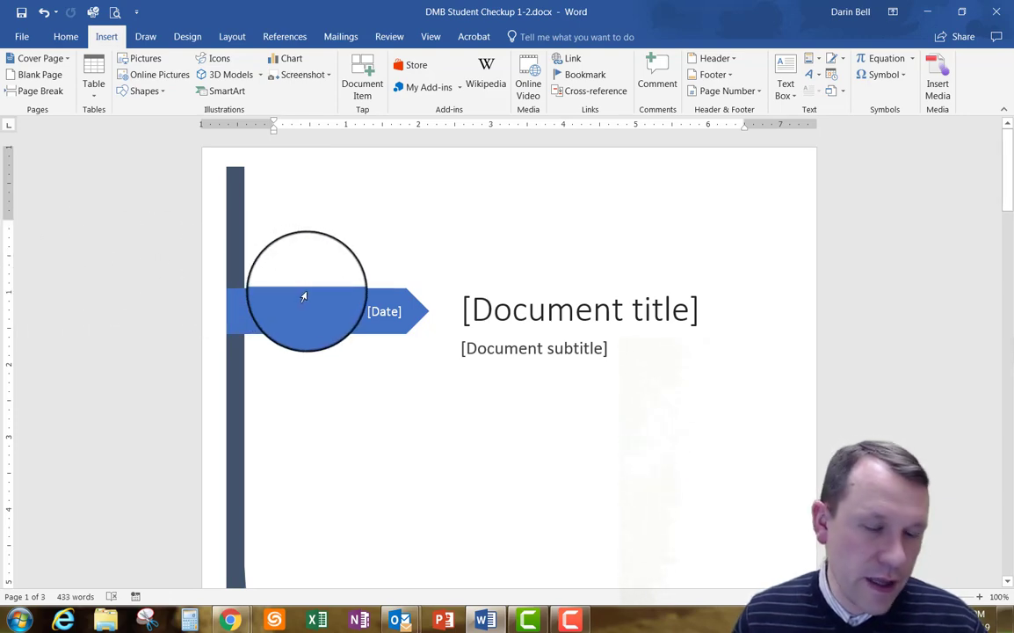
Set the cover page's date field to 1/18/2019
{"action": "left_click", "coordinate": [373, 310]}
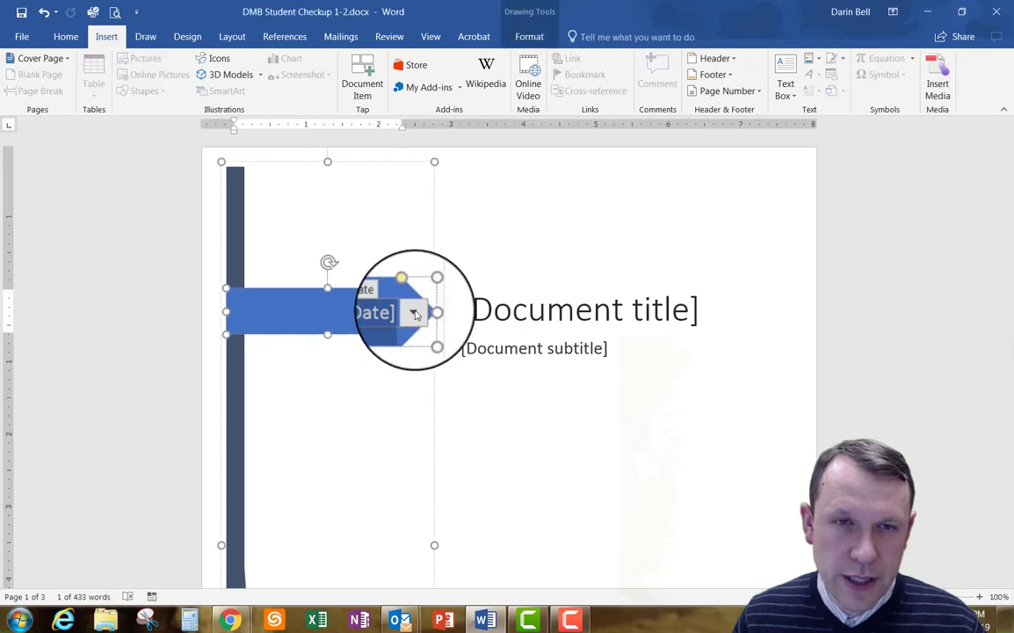
{"action": "left_click", "coordinate": [414, 313]}
{"action": "left_click", "coordinate": [393, 386]}
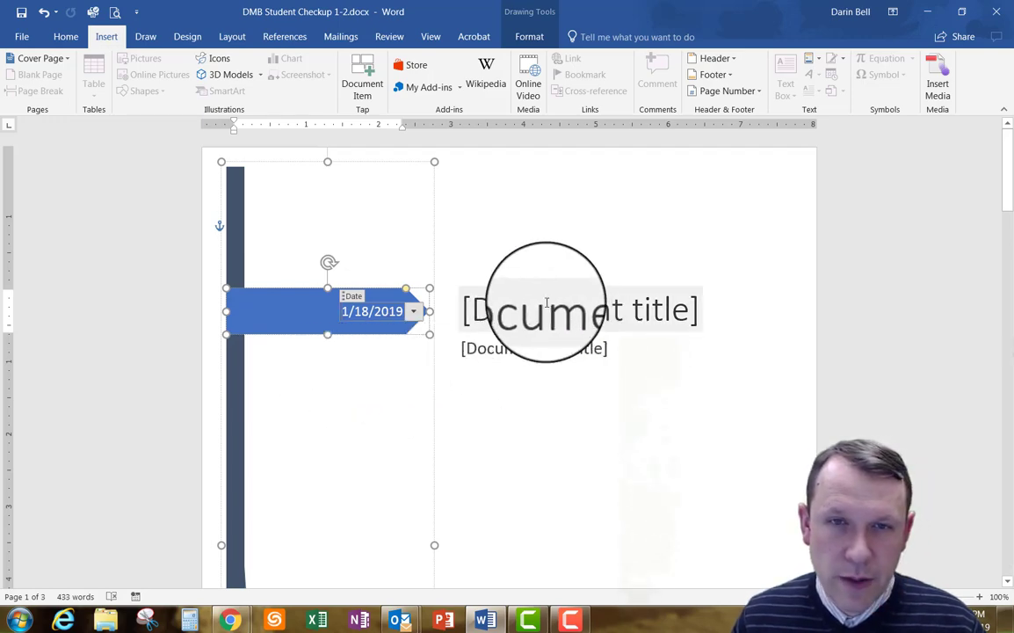
Set the cover page title to "Hells Canyon Recreational Area and Power Complex" and remove the document subtitle placeholder
{"action": "left_click", "coordinate": [518, 312]}
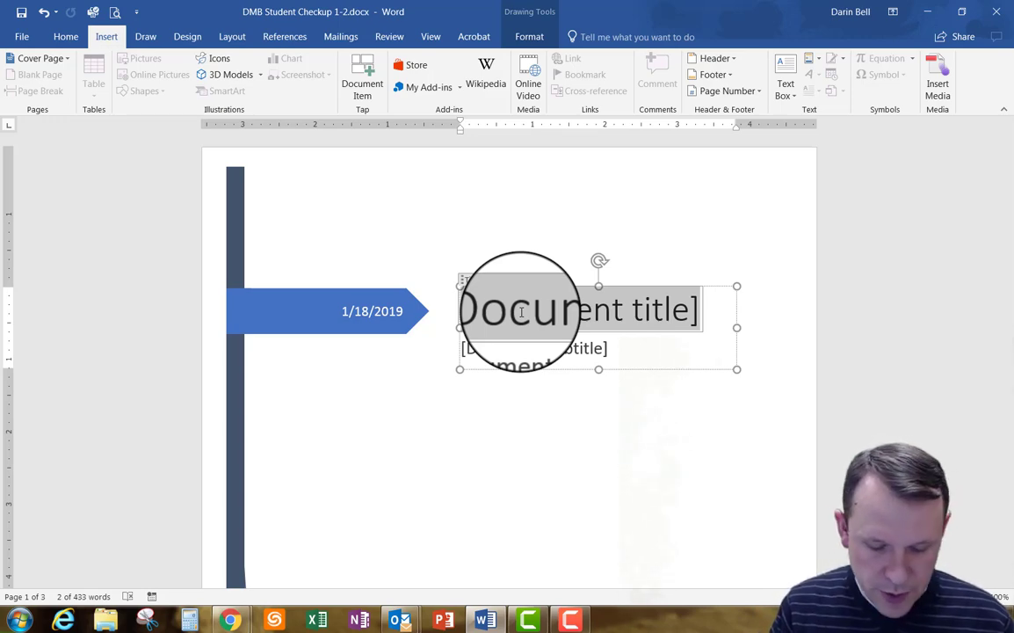
{"action": "type", "text": "Cells"}
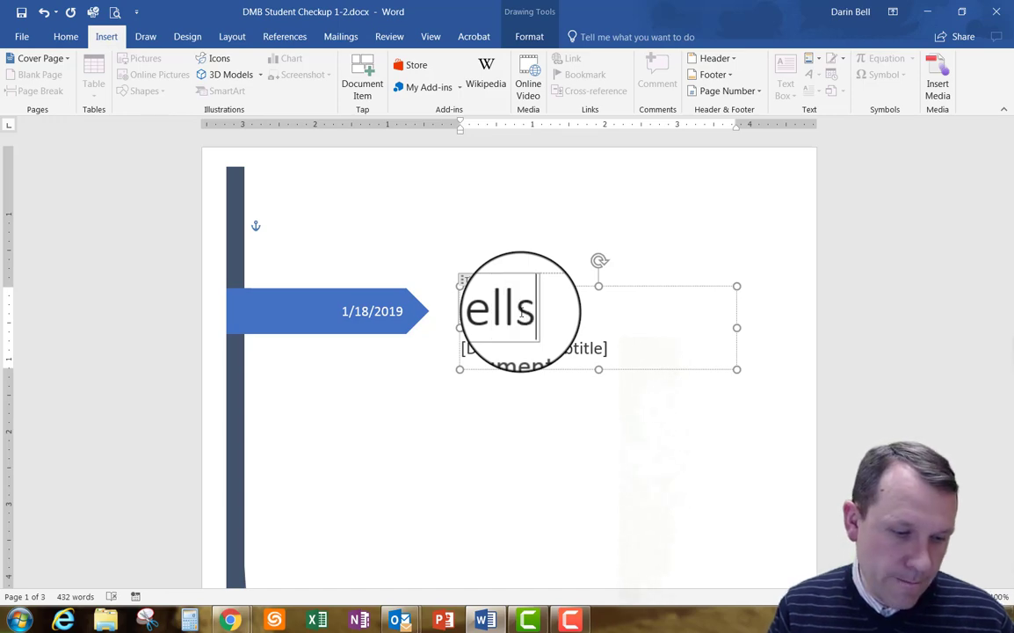
{"action": "type", "text": " Canyon Recreational Area and Power Complex"}
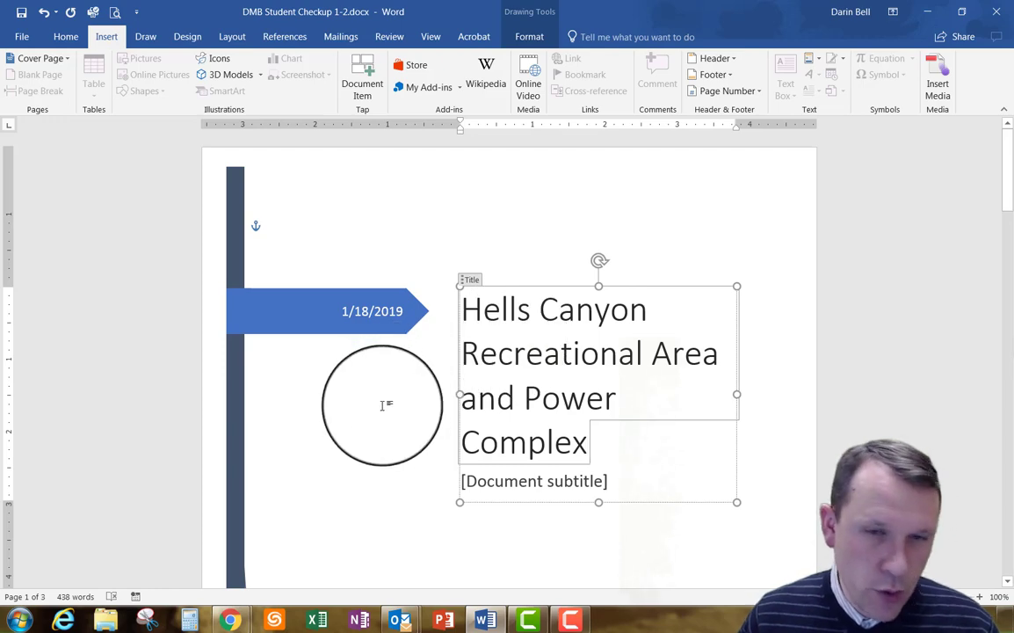
{"action": "left_click", "coordinate": [629, 481]}
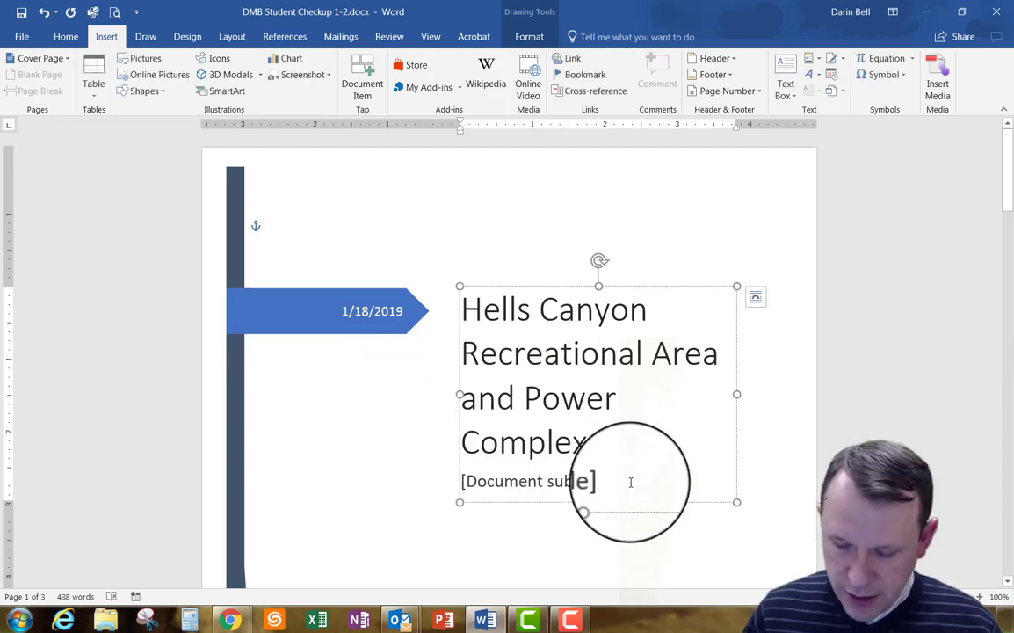
{"action": "key", "text": "BackSpace"}
Enter TREASURE VALLEY COMMUNITY COLLEGE as the company name below the author on the cover page
{"action": "scroll", "coordinate": [571, 483], "scroll_direction": "down", "scroll_amount": 5}
{"action": "left_click", "coordinate": [517, 483]}
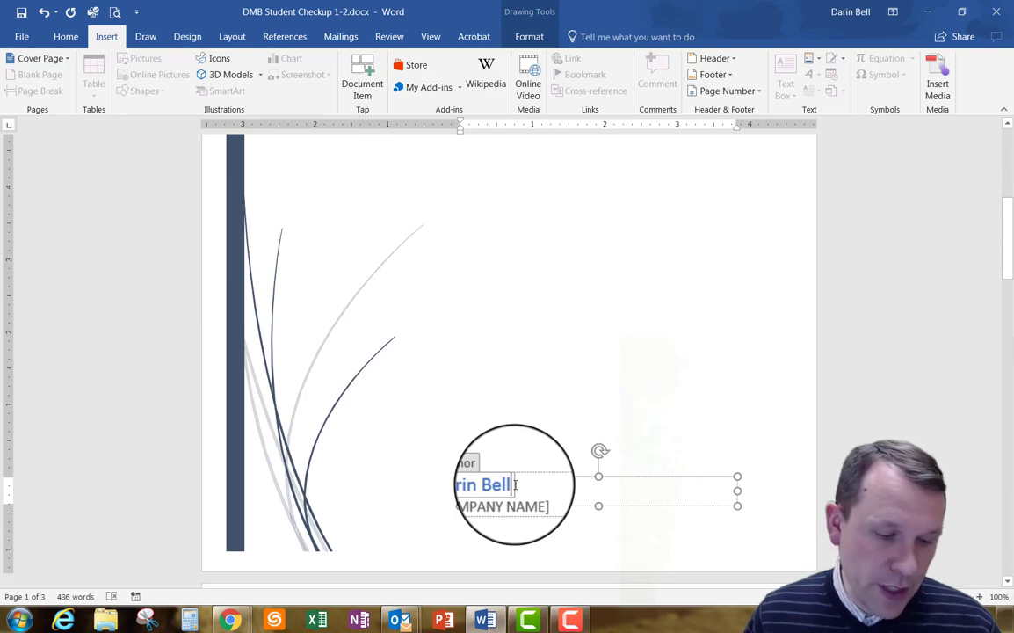
{"action": "scroll", "coordinate": [554, 378], "scroll_direction": "up", "scroll_amount": 5}
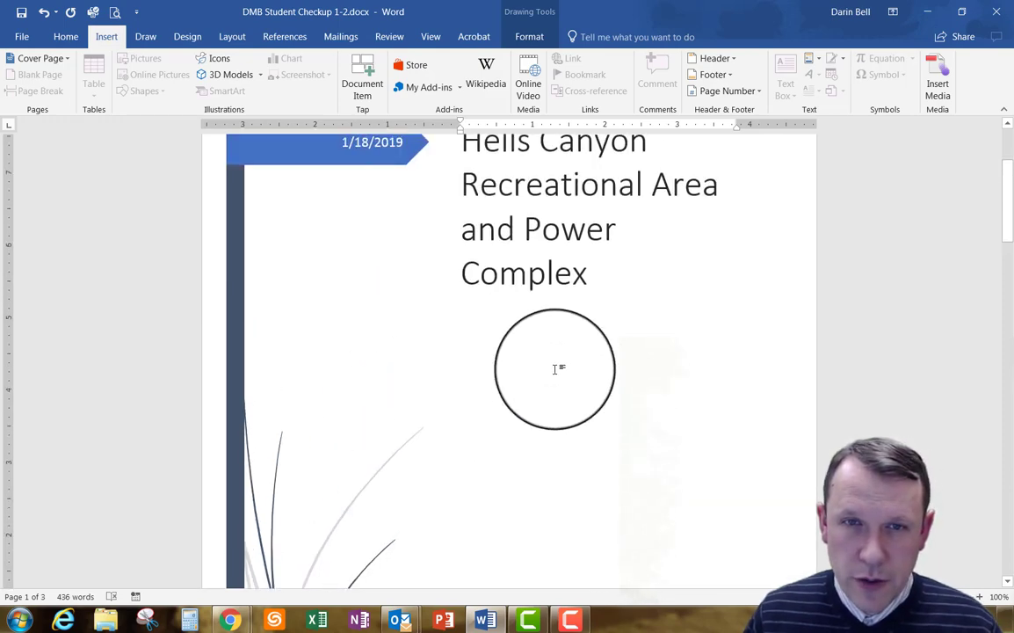
{"action": "scroll", "coordinate": [575, 463], "scroll_direction": "down", "scroll_amount": 5}
{"action": "left_click", "coordinate": [529, 468]}
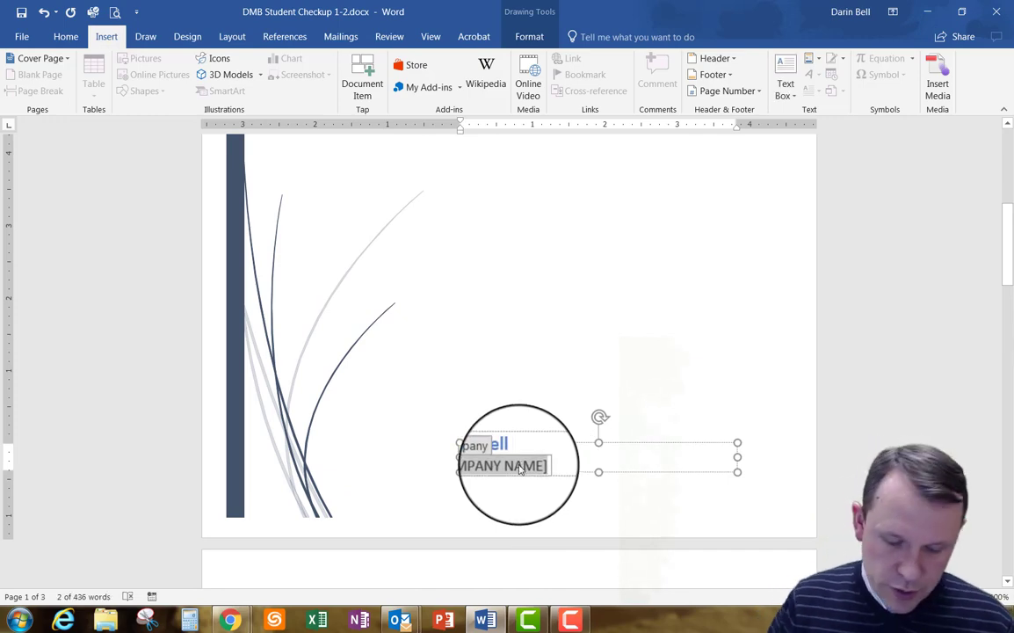
{"action": "type", "text": "TREASURE VALLEY COMMUNITY COLLEGE"}
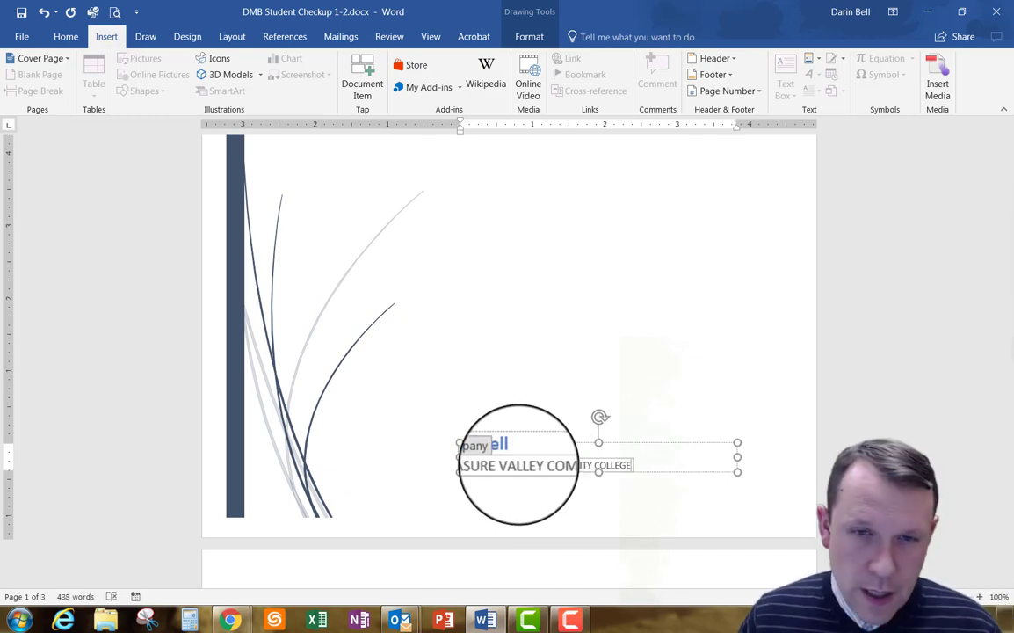
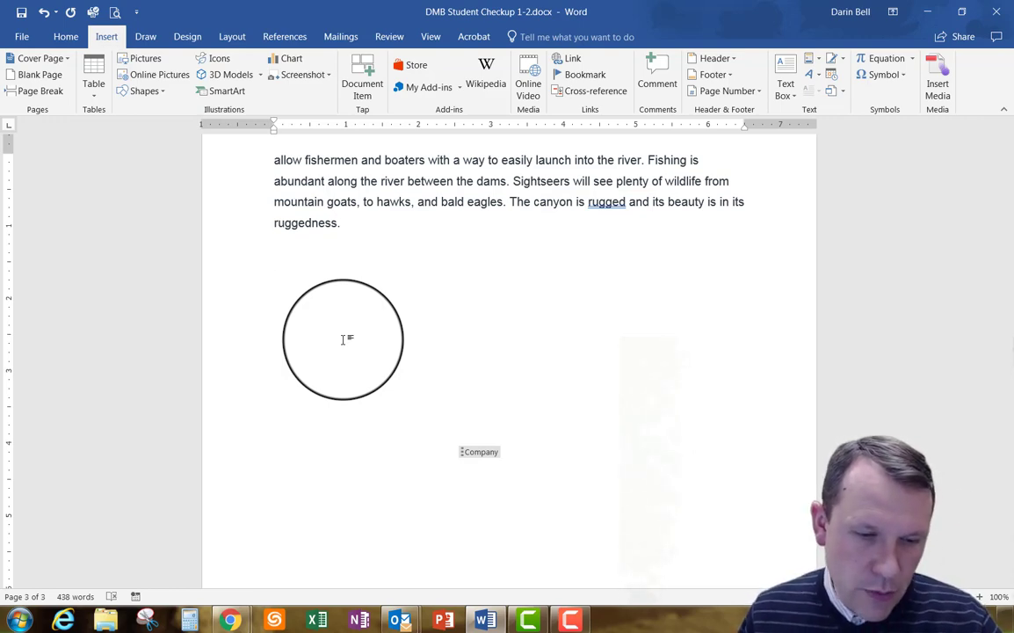
Insert a Horizontal Picture List SmartArt graphic below the last paragraph of the document
{"action": "left_click_drag", "start_coordinate": [344, 339], "coordinate": [323, 311]}
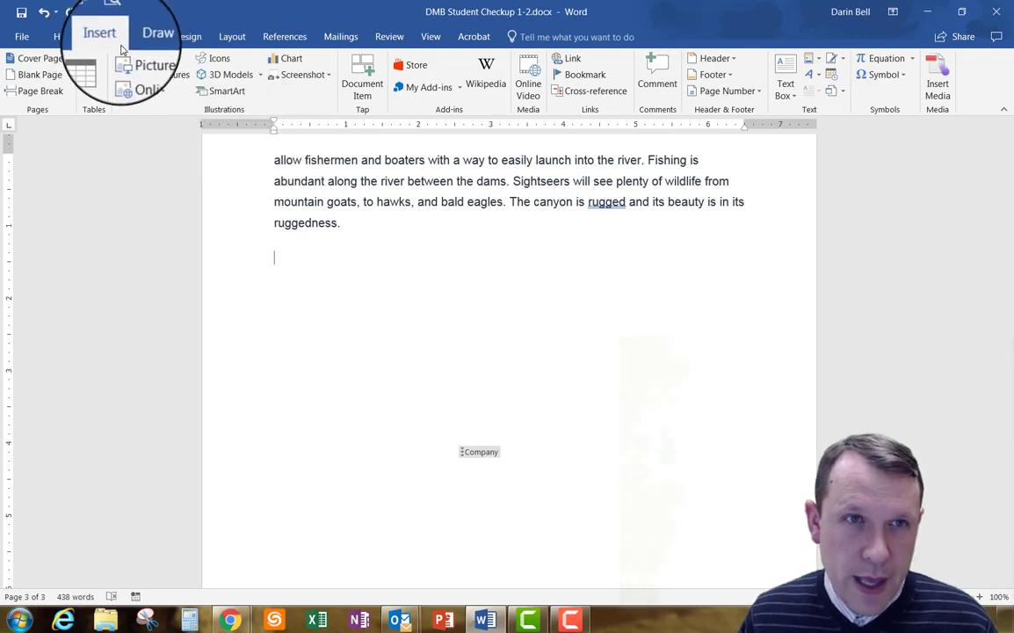
{"action": "left_click", "coordinate": [235, 92]}
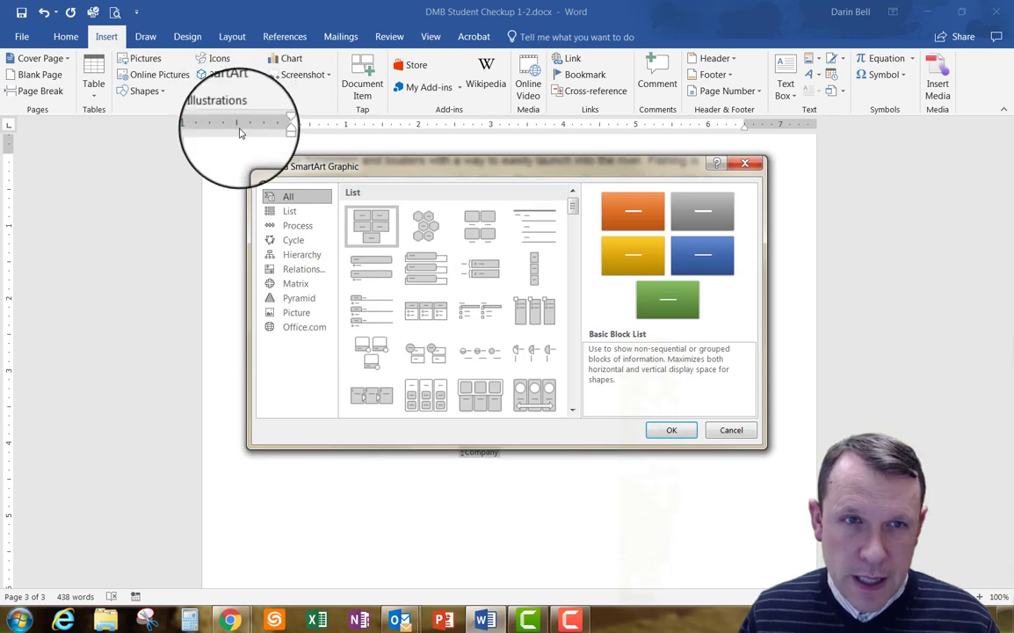
{"action": "left_click", "coordinate": [290, 212]}
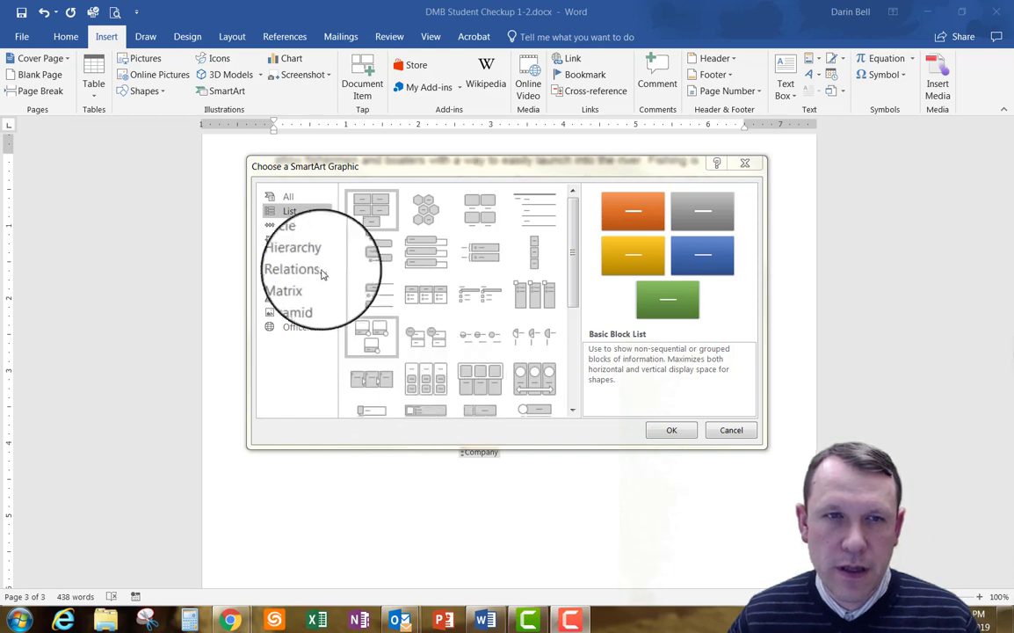
{"action": "left_click", "coordinate": [479, 375]}
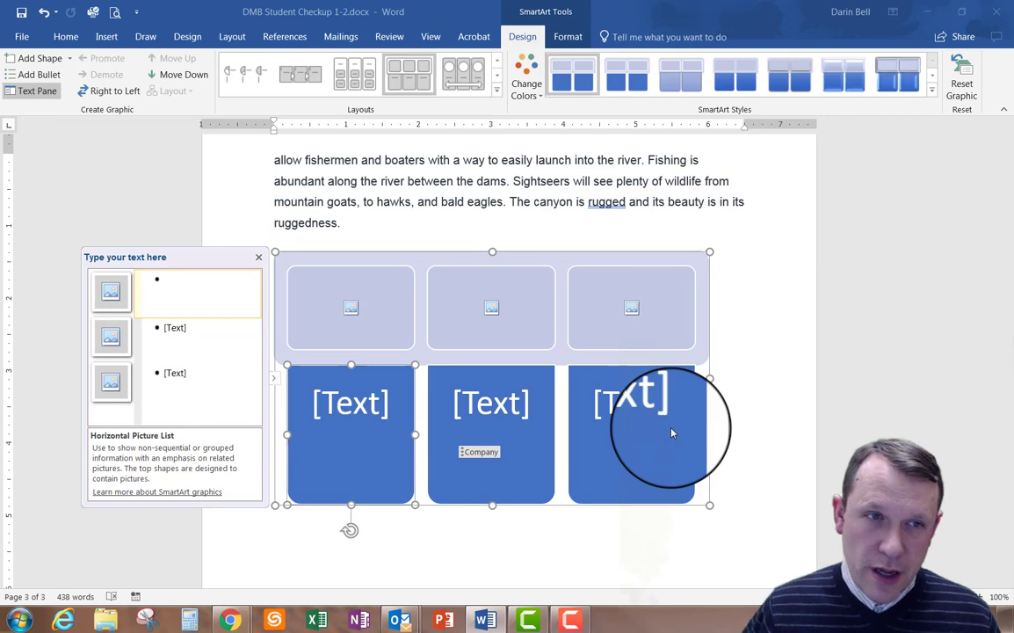
Label the three SmartArt shapes Brownlee Dam, Oxbow Dam and Hells Canyon Dam, in that order
{"action": "left_click", "coordinate": [167, 332]}
{"action": "left_click", "coordinate": [169, 274]}
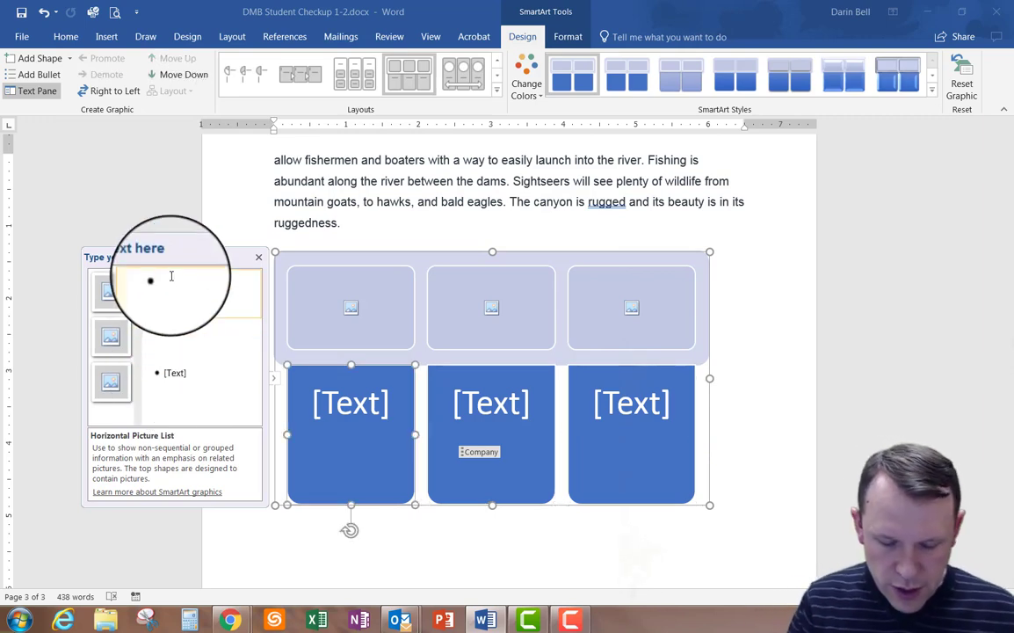
{"action": "type", "text": "Brow"}
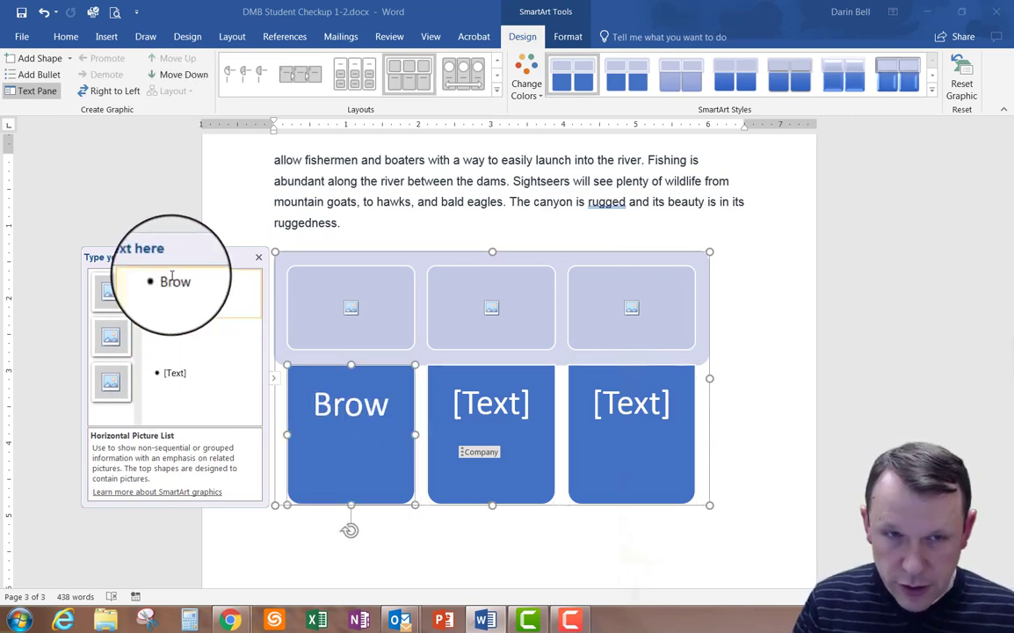
{"action": "type", "text": "nlee"}
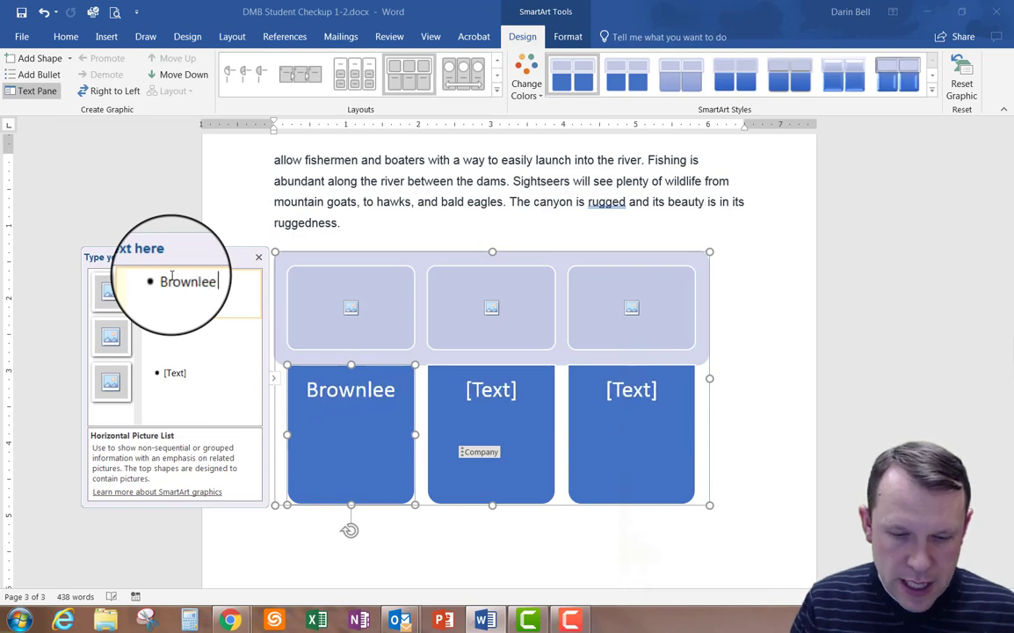
{"action": "type", "text": " Dam"}
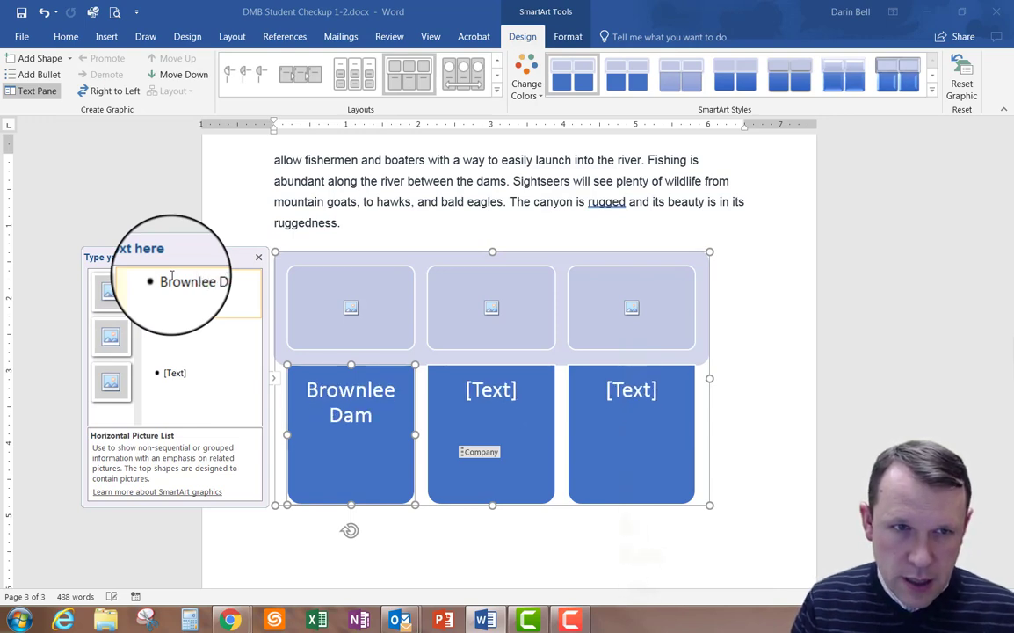
{"action": "left_click", "coordinate": [178, 335]}
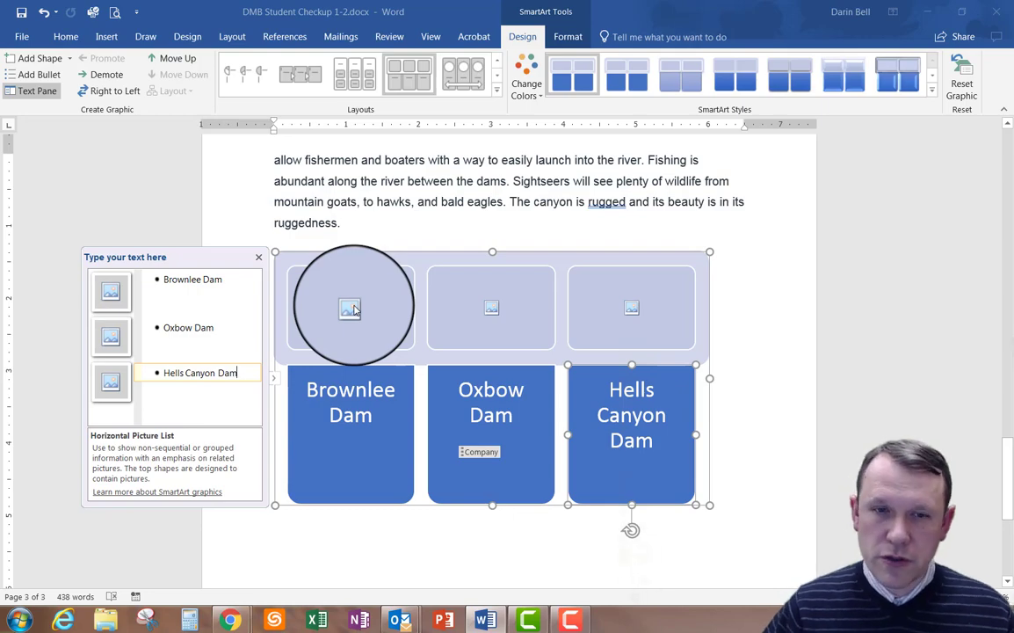
Switch to the Student Checkup Word 1-3 assignment page in Chrome and download Brownlee.jpg, Hells Canyon.jpg and Oxbow.jpg
{"action": "mouse_move", "coordinate": [229, 619]}
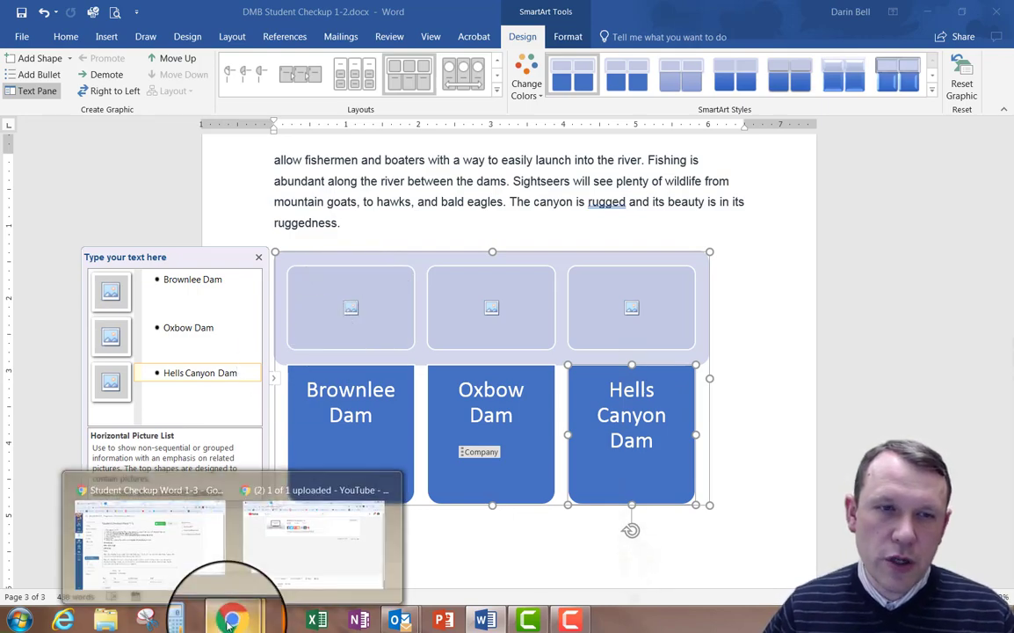
{"action": "left_click", "coordinate": [157, 531]}
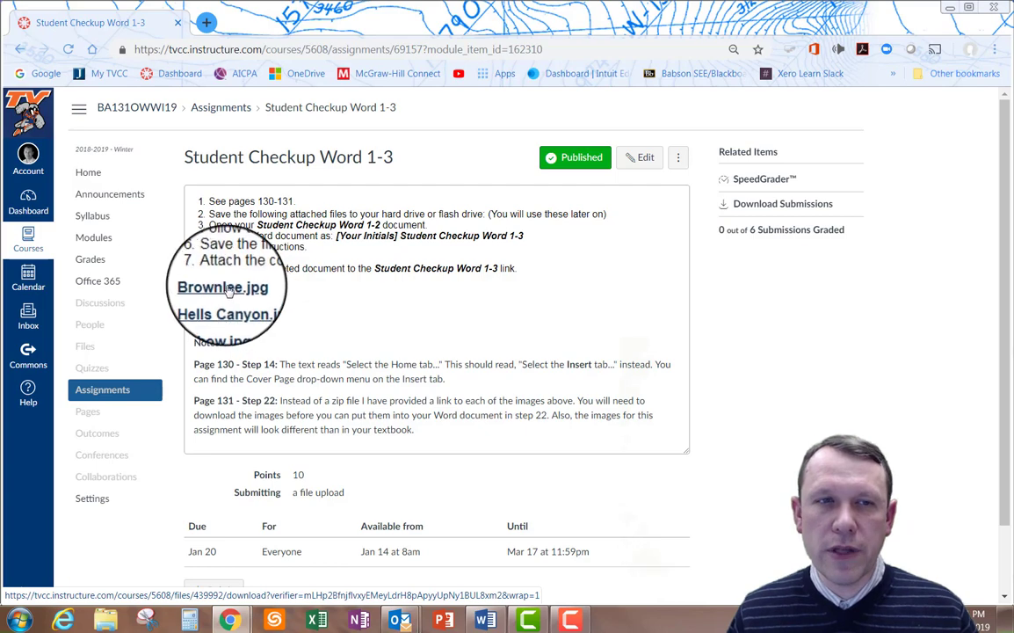
{"action": "left_click", "coordinate": [227, 290]}
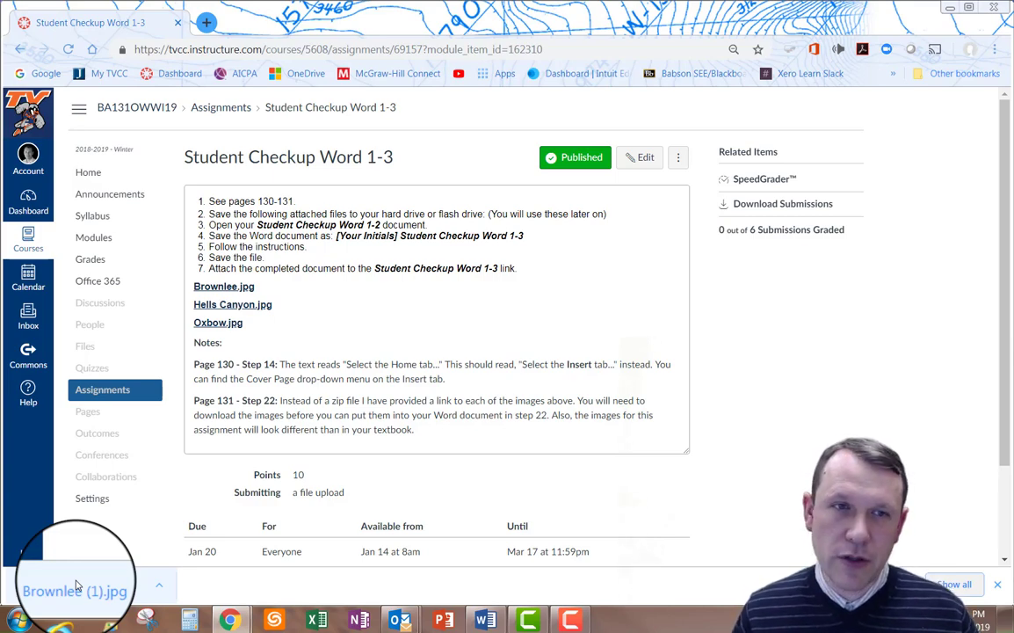
{"action": "left_click", "coordinate": [236, 306]}
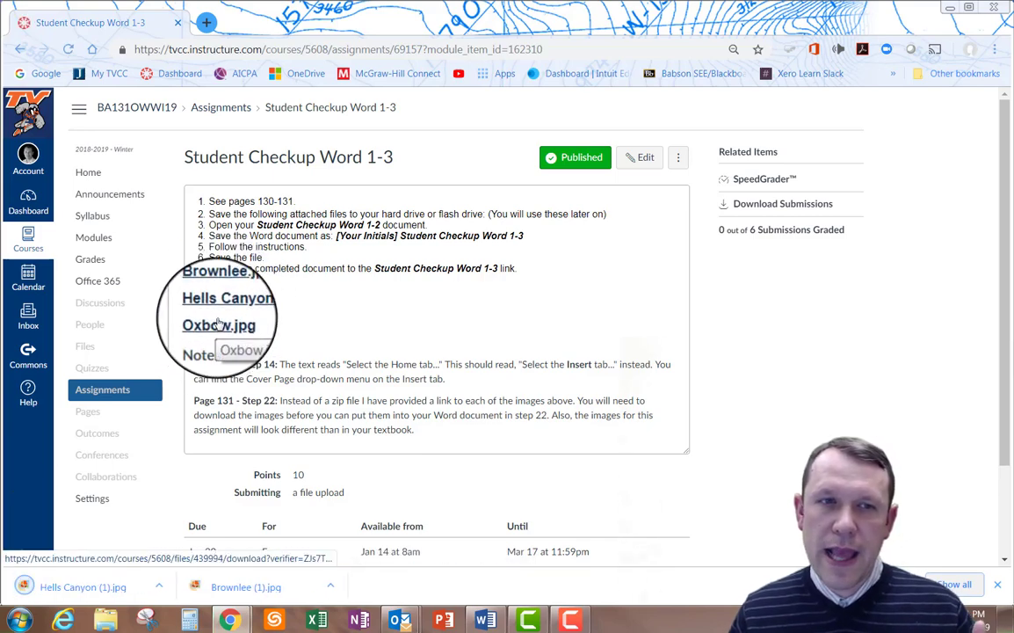
{"action": "left_click", "coordinate": [221, 325]}
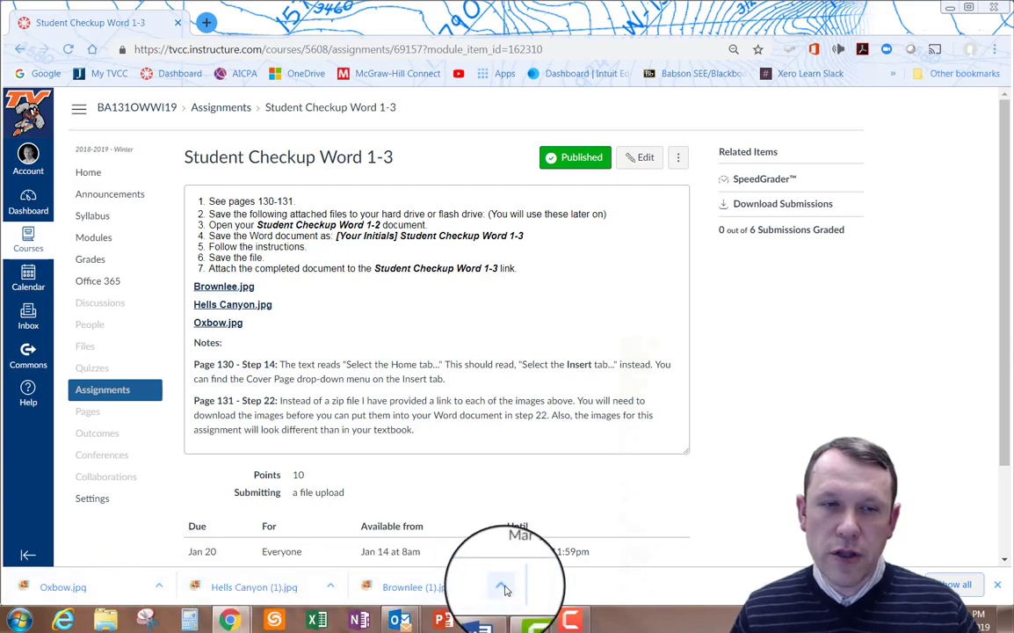
Show the downloaded Brownlee image in its Downloads folder
{"action": "left_click", "coordinate": [503, 587]}
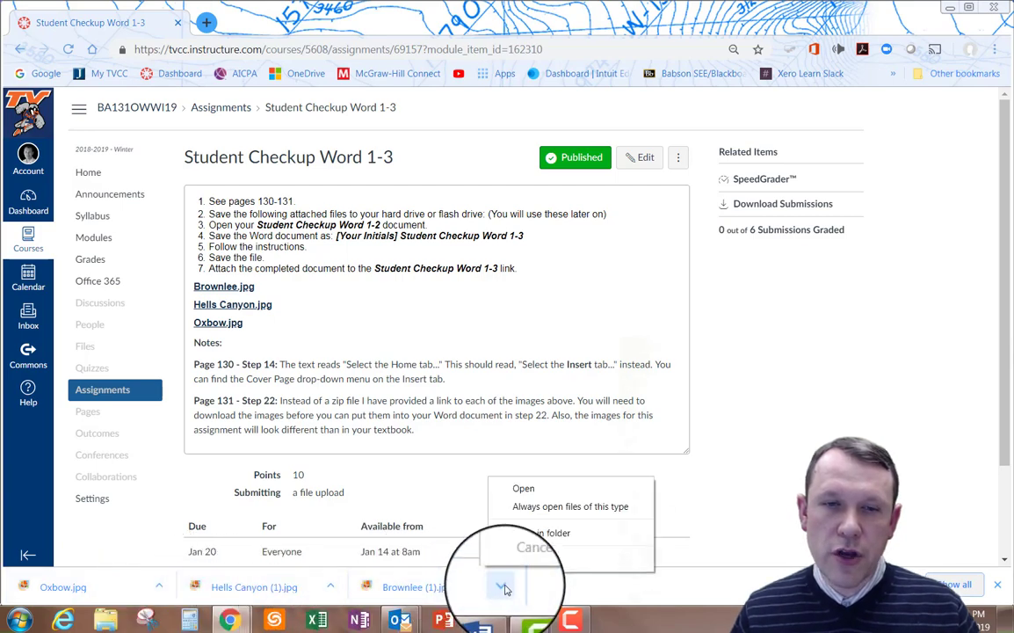
{"action": "left_click", "coordinate": [542, 537]}
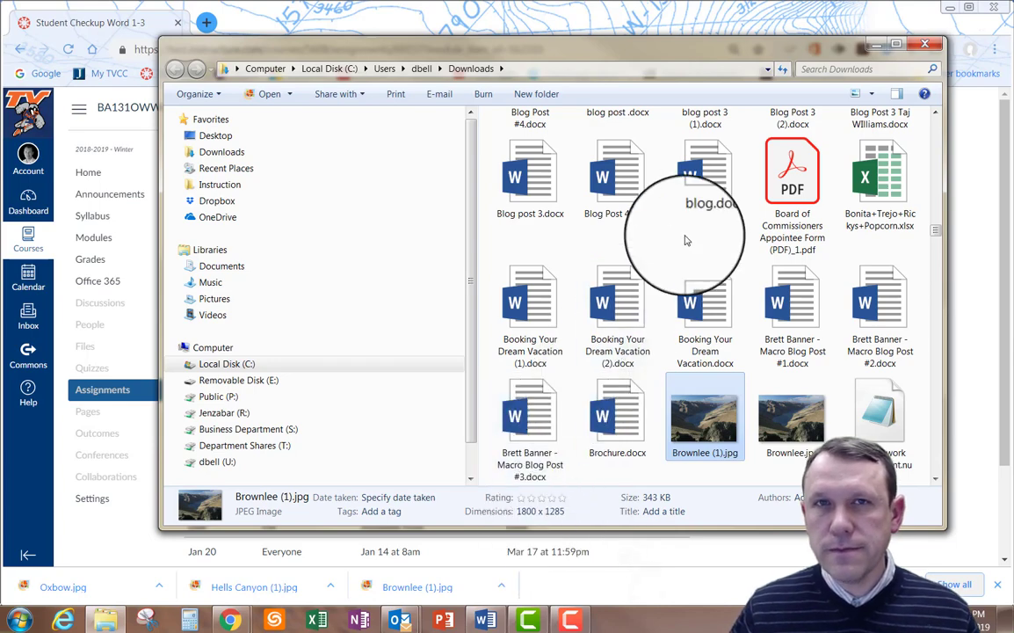
{"action": "scroll", "coordinate": [685, 237], "scroll_direction": "down", "scroll_amount": 1}
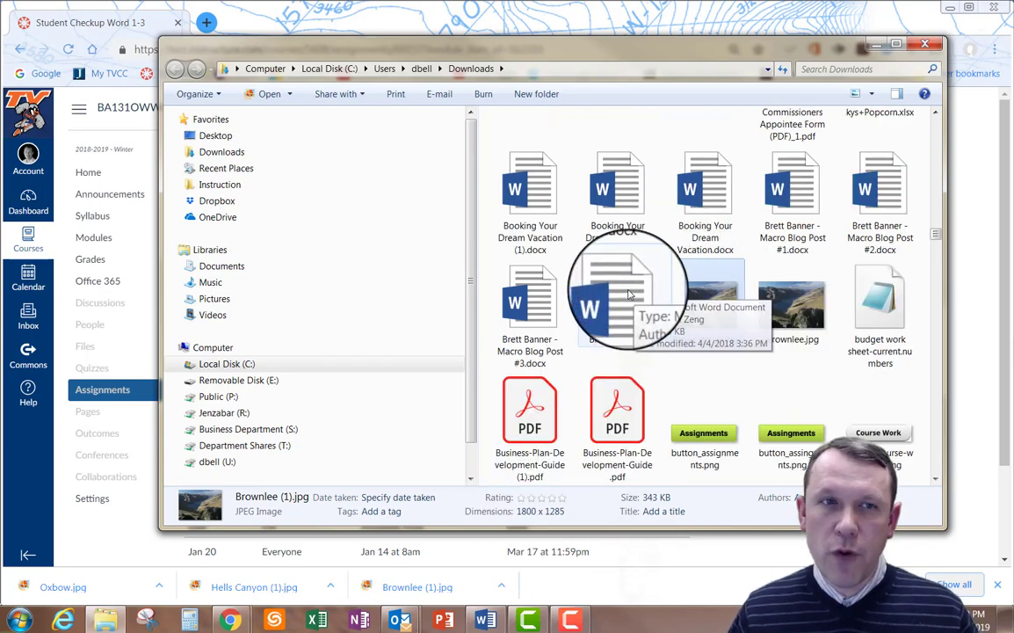
Change the Downloads folder's file display to the Details view
{"action": "left_click", "coordinate": [873, 96]}
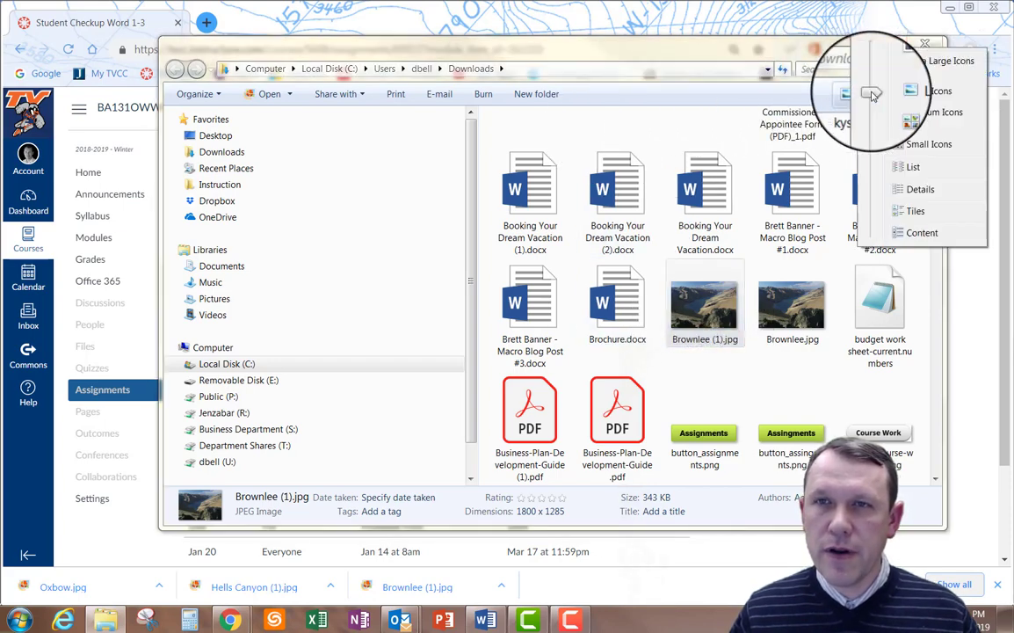
{"action": "left_click", "coordinate": [905, 172]}
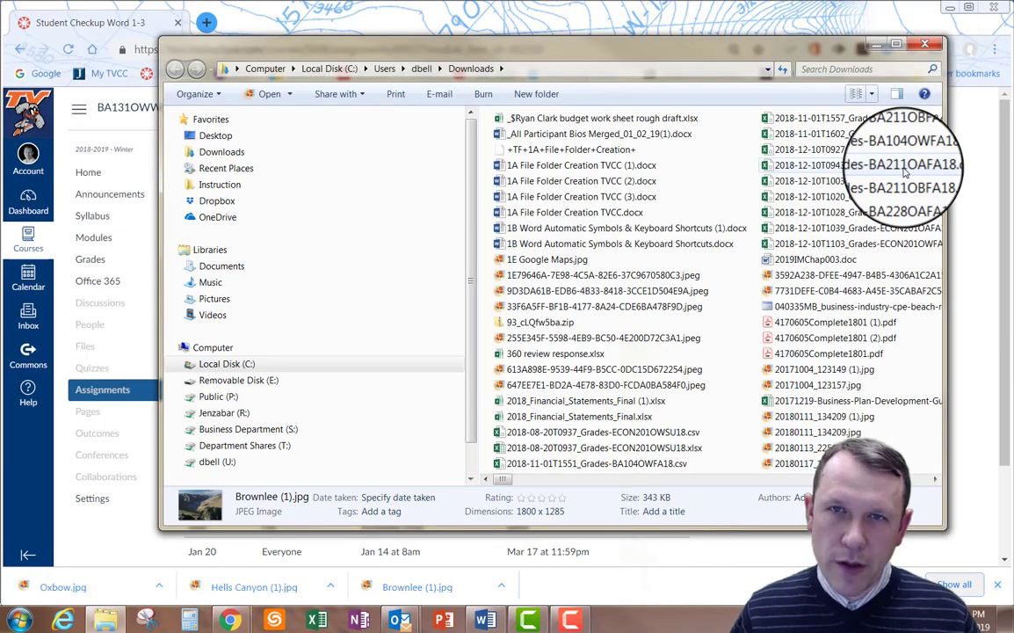
{"action": "left_click", "coordinate": [685, 227]}
{"action": "left_click", "coordinate": [872, 94]}
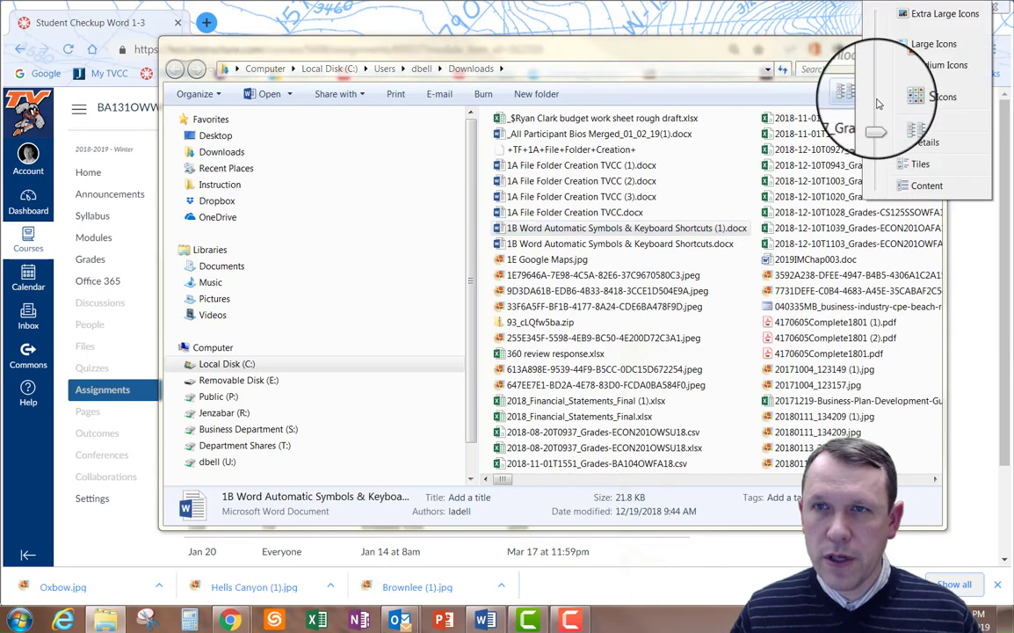
{"action": "left_click", "coordinate": [922, 141]}
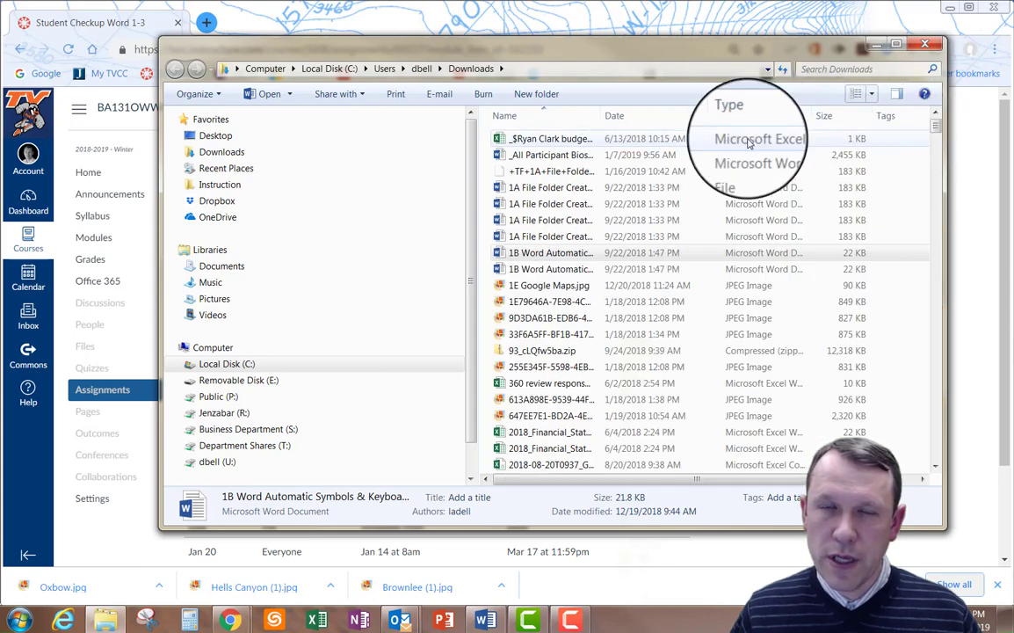
Sort the downloaded files by date with the newest first and select Brownlee.jpg
{"action": "left_click", "coordinate": [636, 122]}
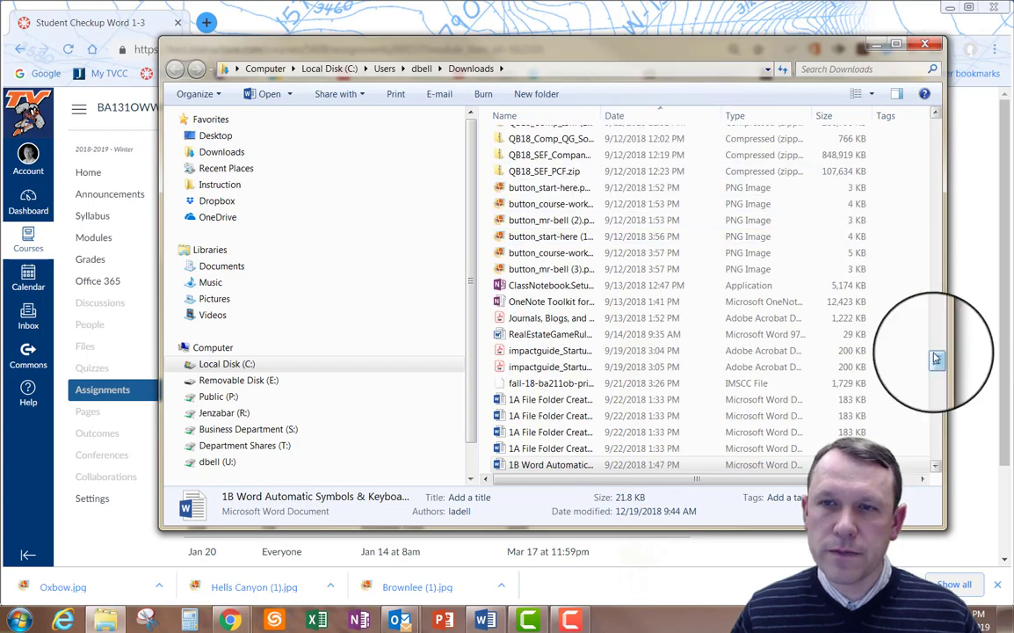
{"action": "left_click_drag", "start_coordinate": [937, 357], "coordinate": [933, 123]}
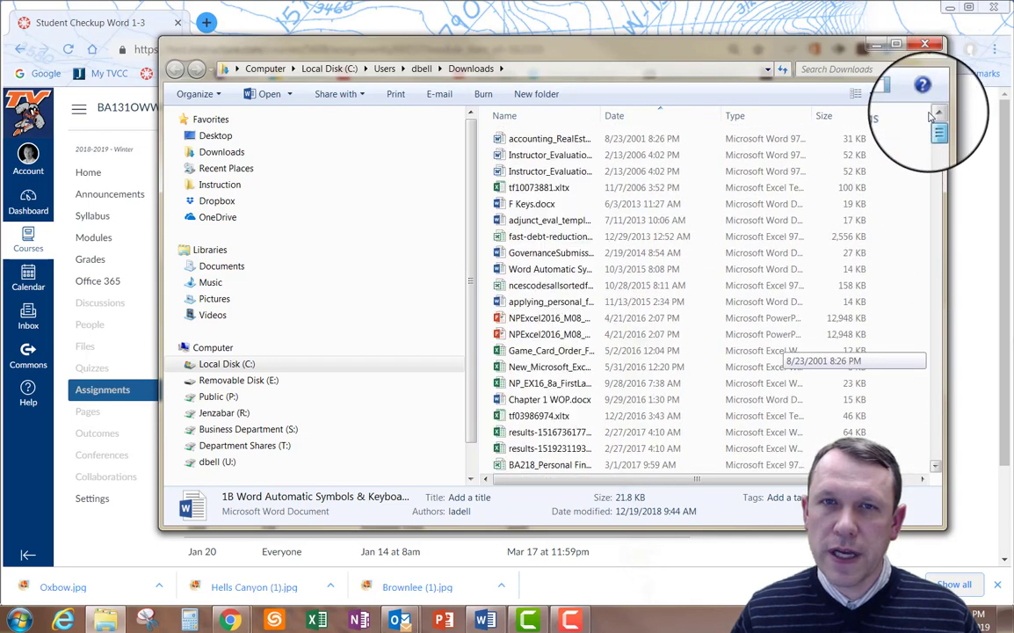
{"action": "left_click", "coordinate": [633, 117]}
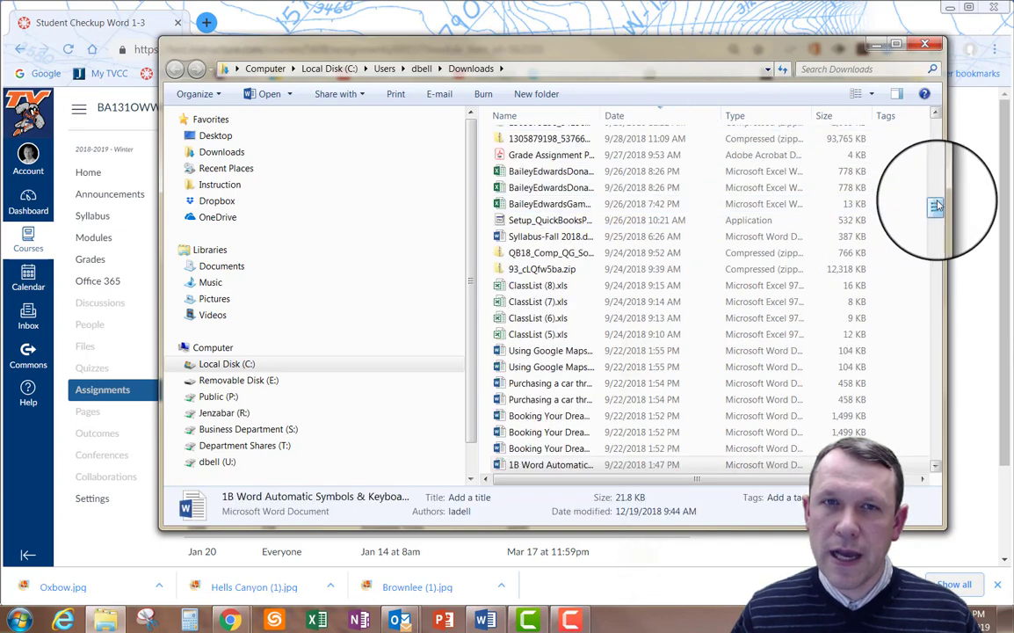
{"action": "left_click_drag", "start_coordinate": [937, 205], "coordinate": [932, 88]}
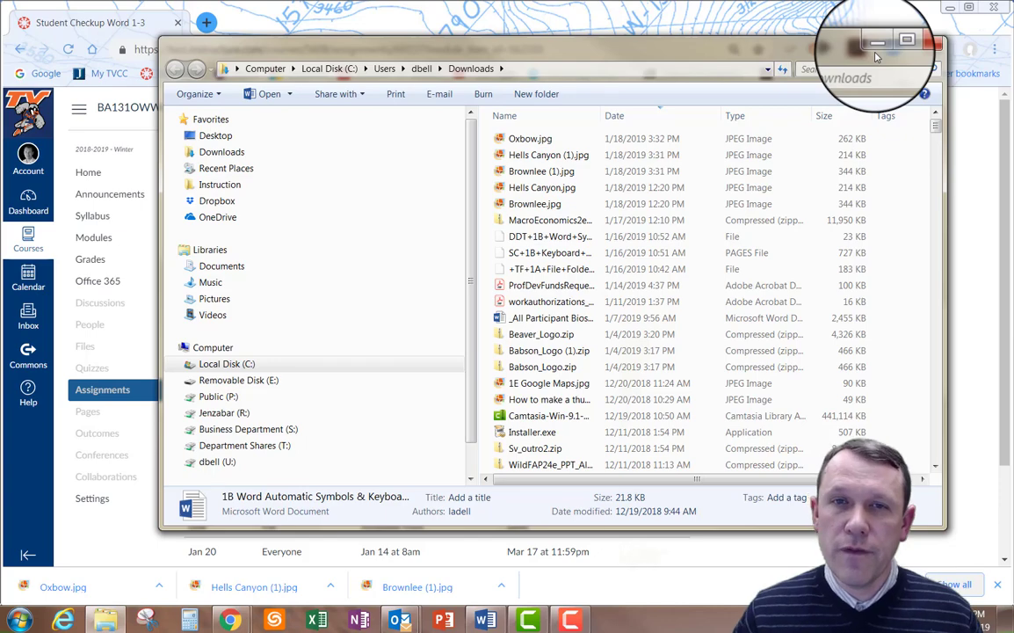
{"action": "left_click", "coordinate": [537, 204]}
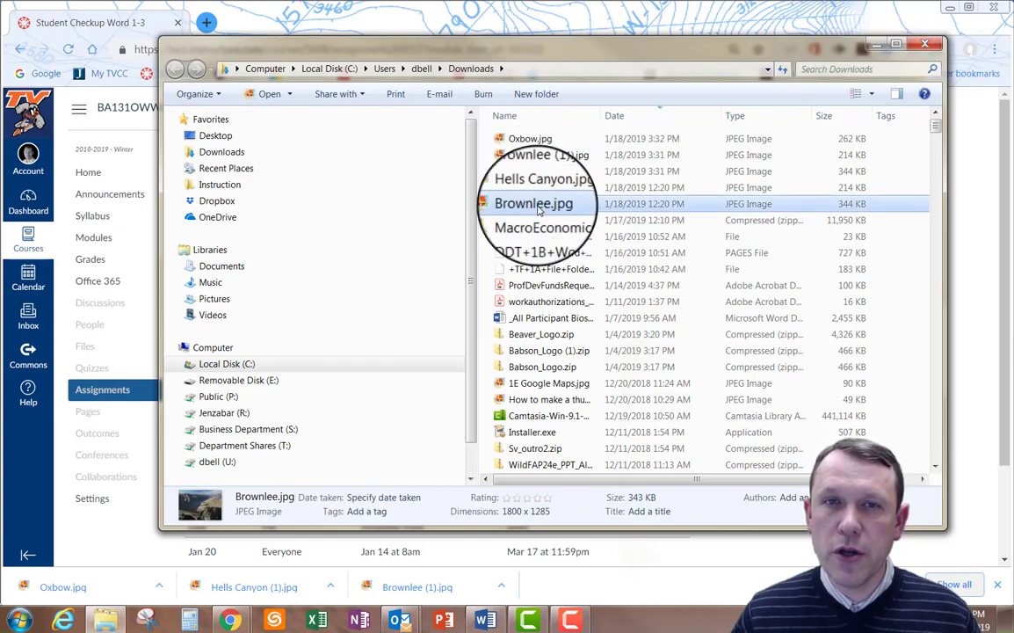
Add Hells Canyon.jpg and Oxbow.jpg to the selection with Brownlee.jpg and copy the three images
{"action": "left_click", "coordinate": [542, 188], "text": "ctrl"}
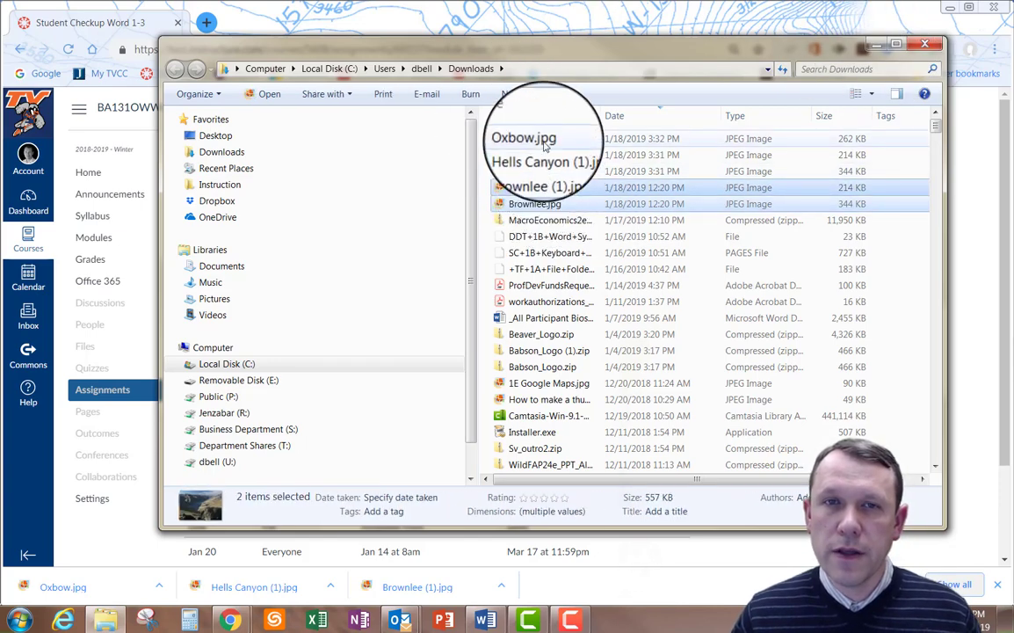
{"action": "left_click", "coordinate": [531, 138], "text": "ctrl"}
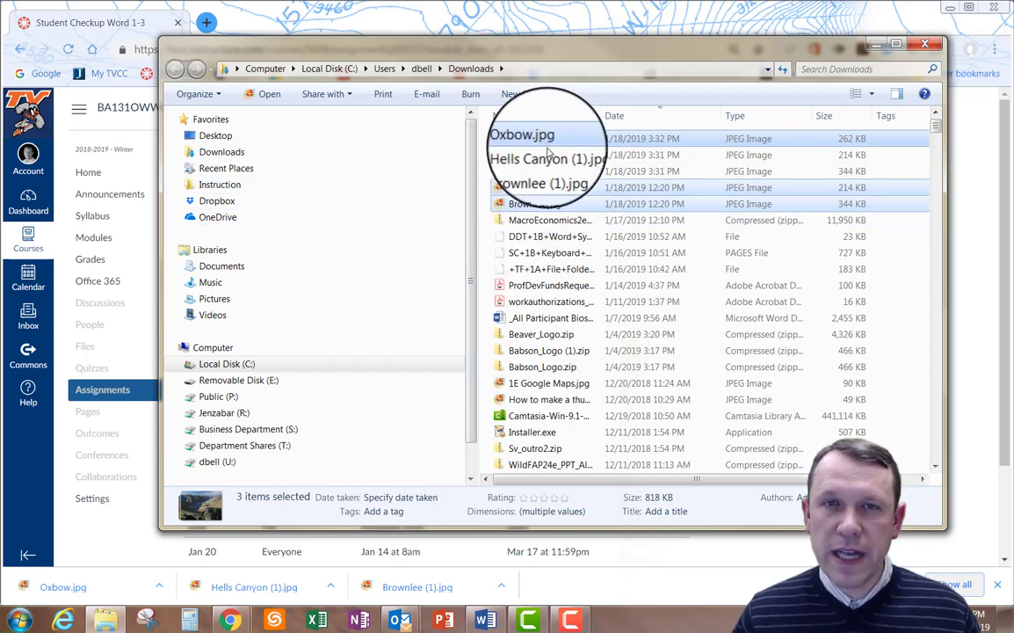
{"action": "mouse_move", "coordinate": [543, 143]}
{"action": "left_mouse_down"}
{"action": "mouse_move", "coordinate": [541, 180]}
{"action": "mouse_move", "coordinate": [541, 140]}
{"action": "left_mouse_up"}
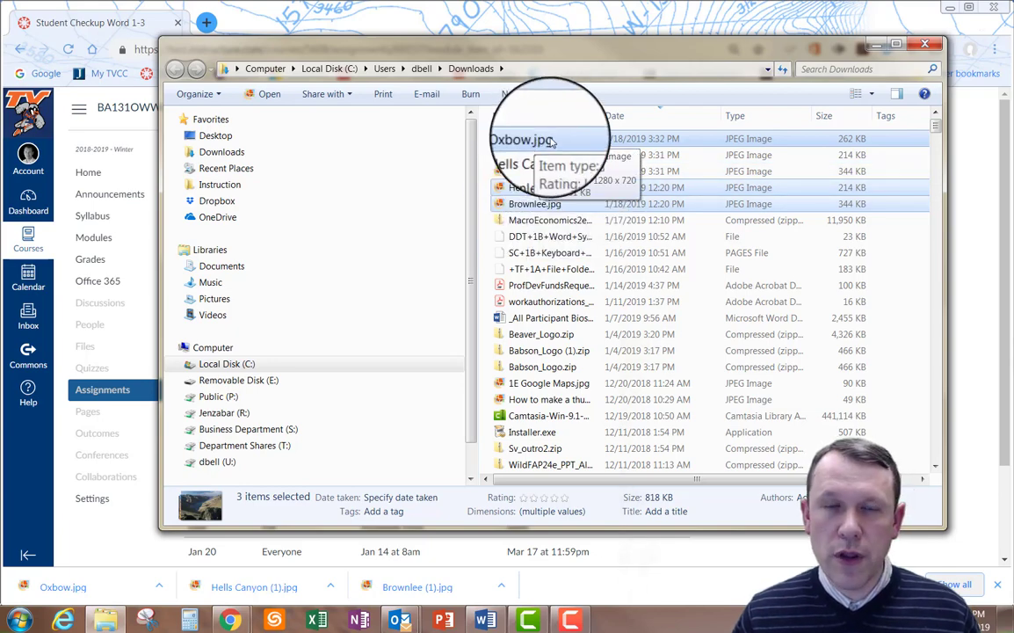
{"action": "right_click", "coordinate": [551, 142]}
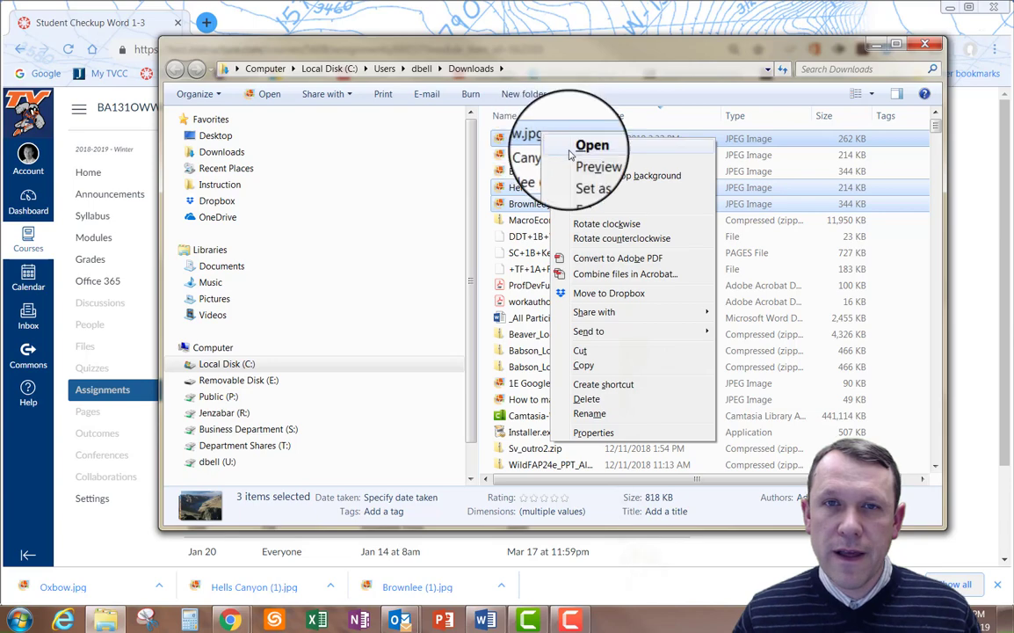
{"action": "left_click", "coordinate": [583, 364]}
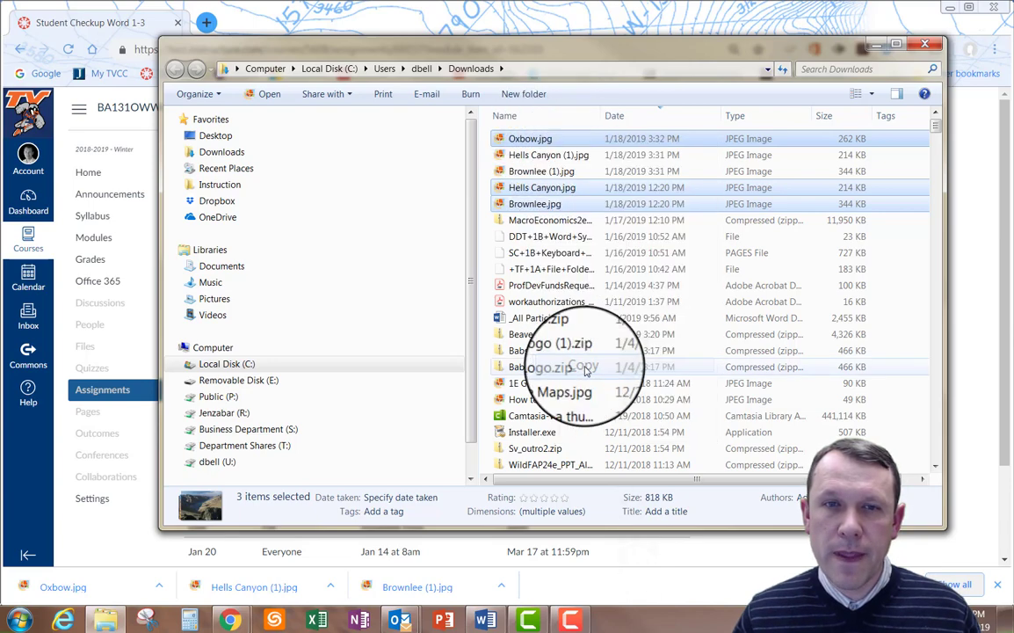
Paste the copied images into Intro to Business Computing > Word Chapter 1 on Removable Disk (E:) and close the folder window
{"action": "left_click", "coordinate": [263, 381]}
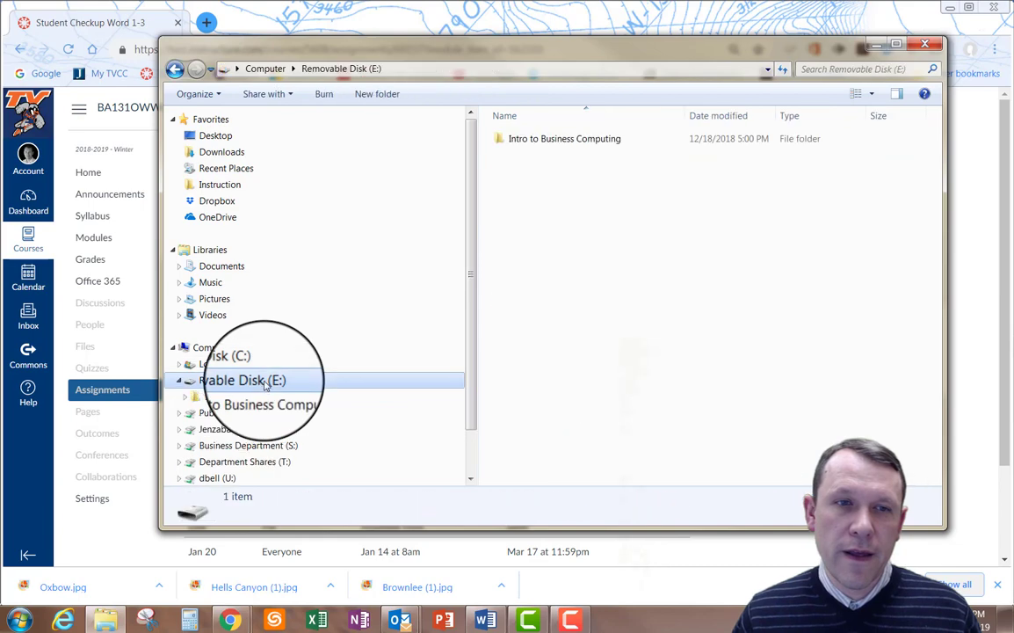
{"action": "double_click", "coordinate": [576, 140]}
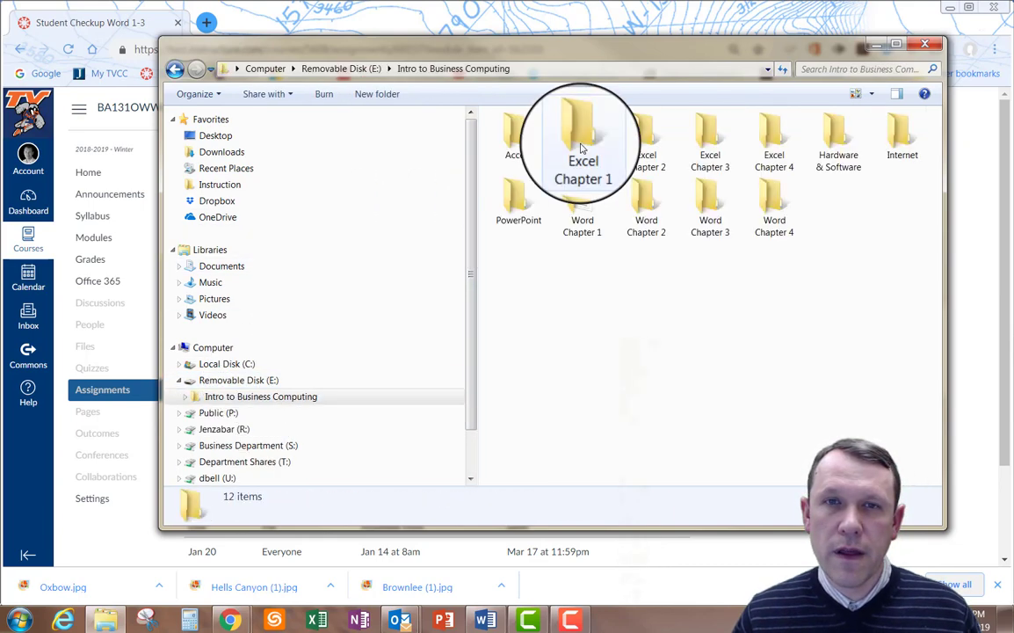
{"action": "double_click", "coordinate": [580, 207]}
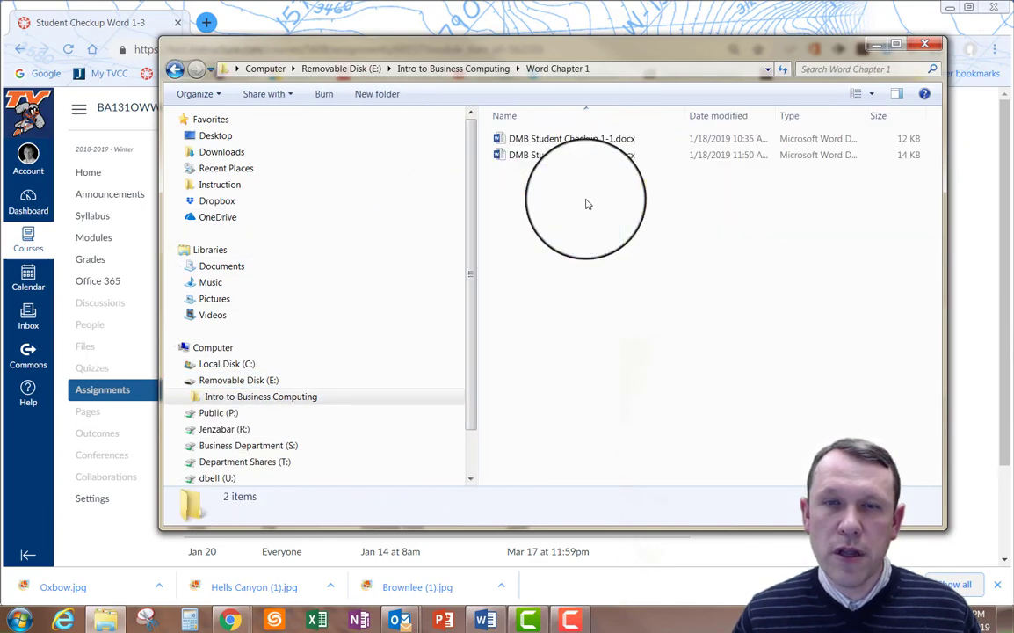
{"action": "right_click", "coordinate": [553, 237]}
{"action": "left_click", "coordinate": [596, 327]}
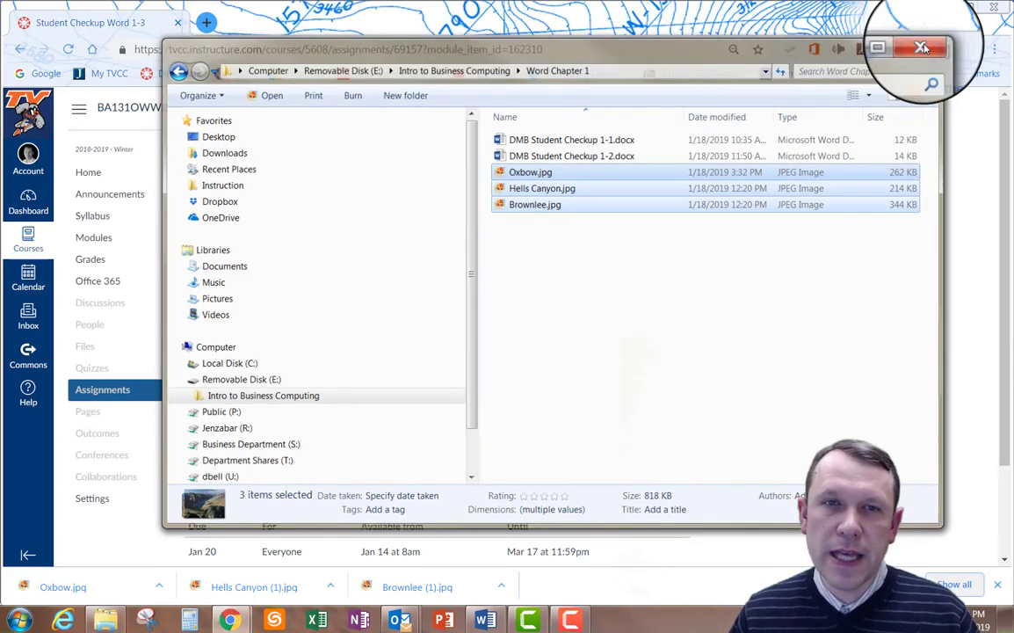
{"action": "left_click", "coordinate": [925, 44]}
Switch to Word and insert Brownlee.jpg from the Word Chapter 1 folder on Removable Disk (E:) as the Brownlee Dam picture in the SmartArt
{"action": "left_click", "coordinate": [481, 620]}
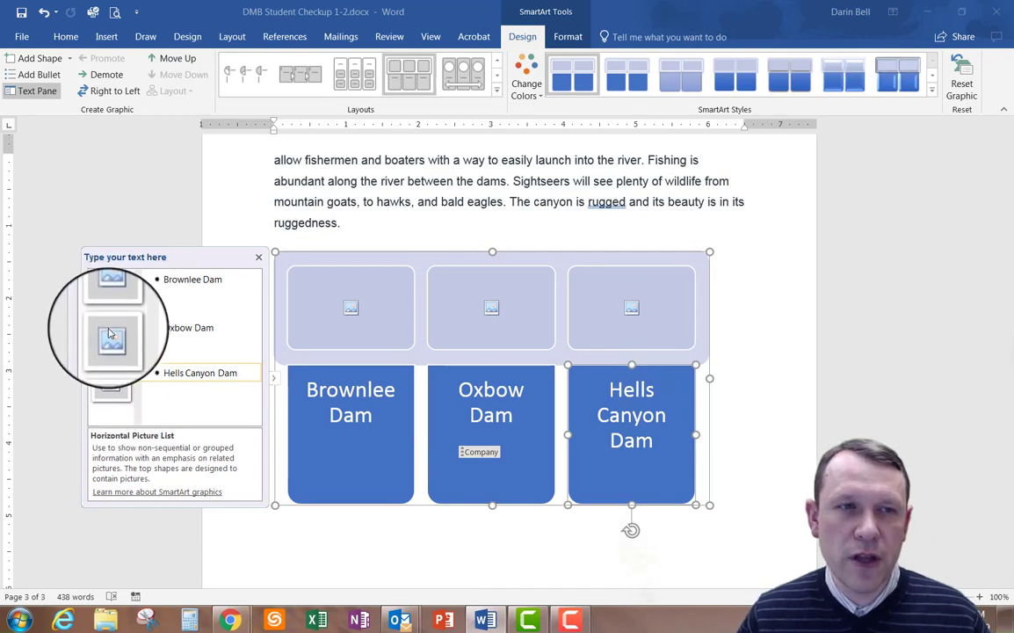
{"action": "left_click", "coordinate": [111, 295]}
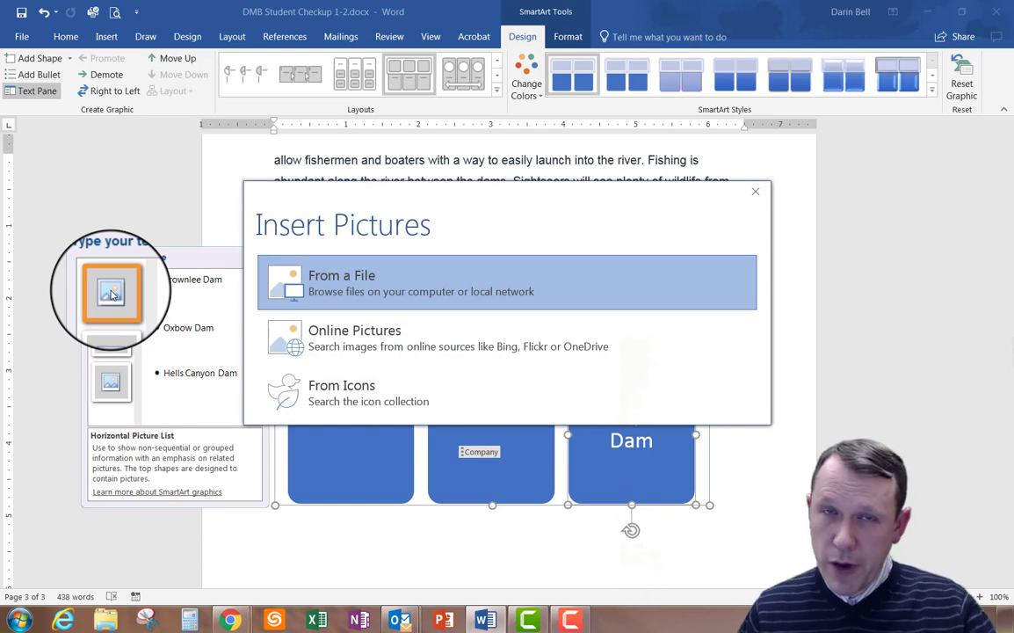
{"action": "left_click", "coordinate": [339, 281]}
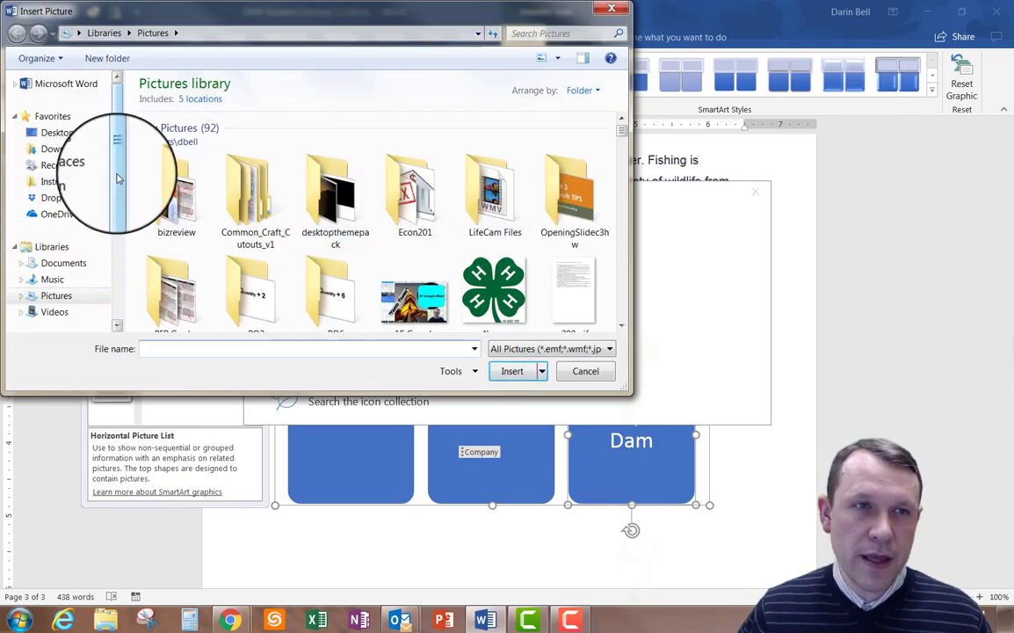
{"action": "left_click_drag", "start_coordinate": [114, 162], "coordinate": [114, 294]}
{"action": "left_click", "coordinate": [72, 195]}
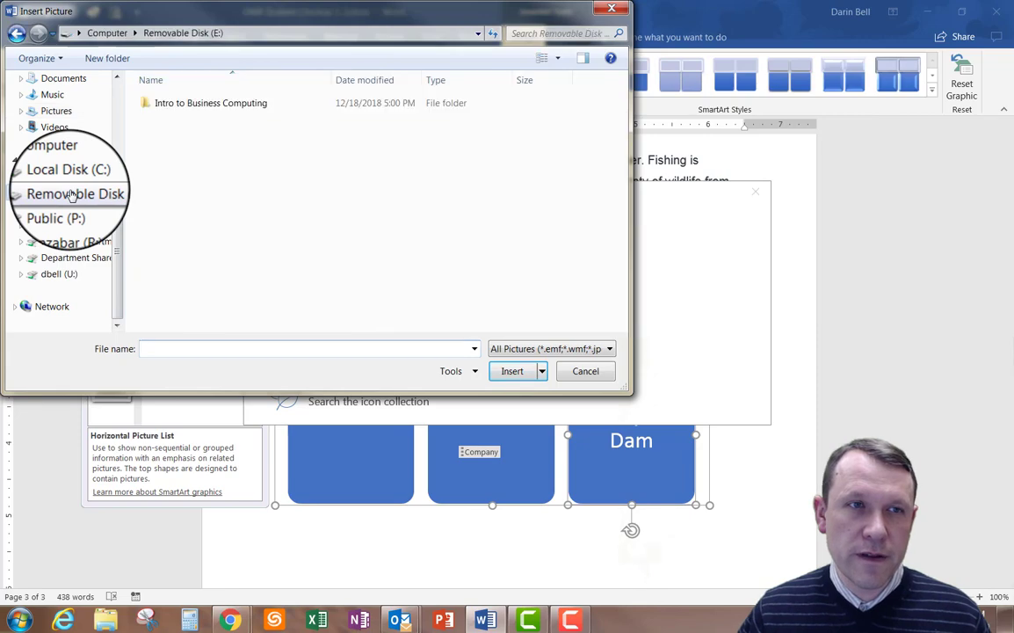
{"action": "double_click", "coordinate": [192, 103]}
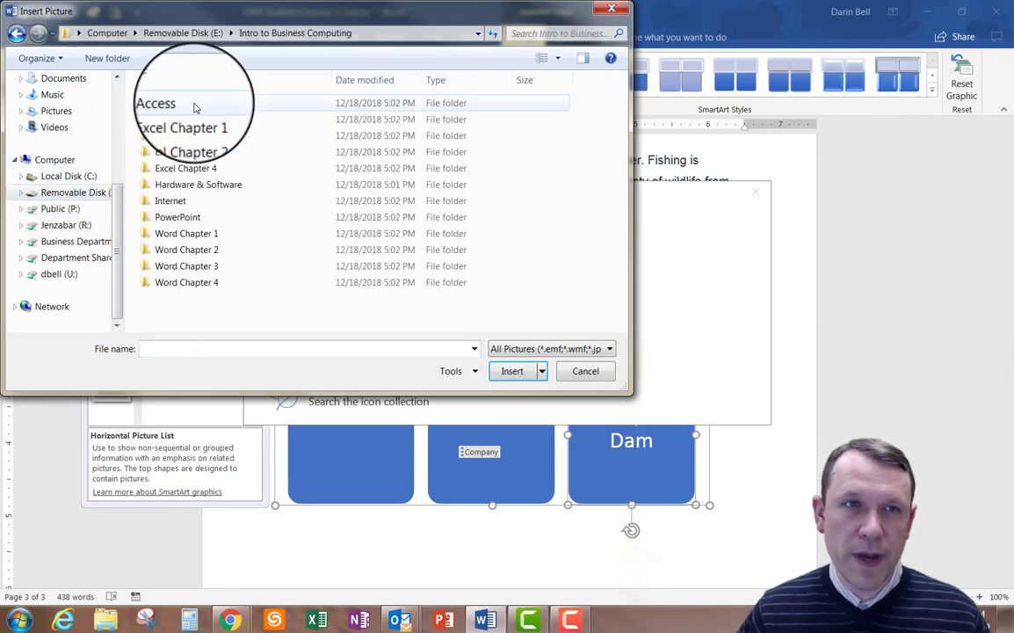
{"action": "double_click", "coordinate": [182, 233]}
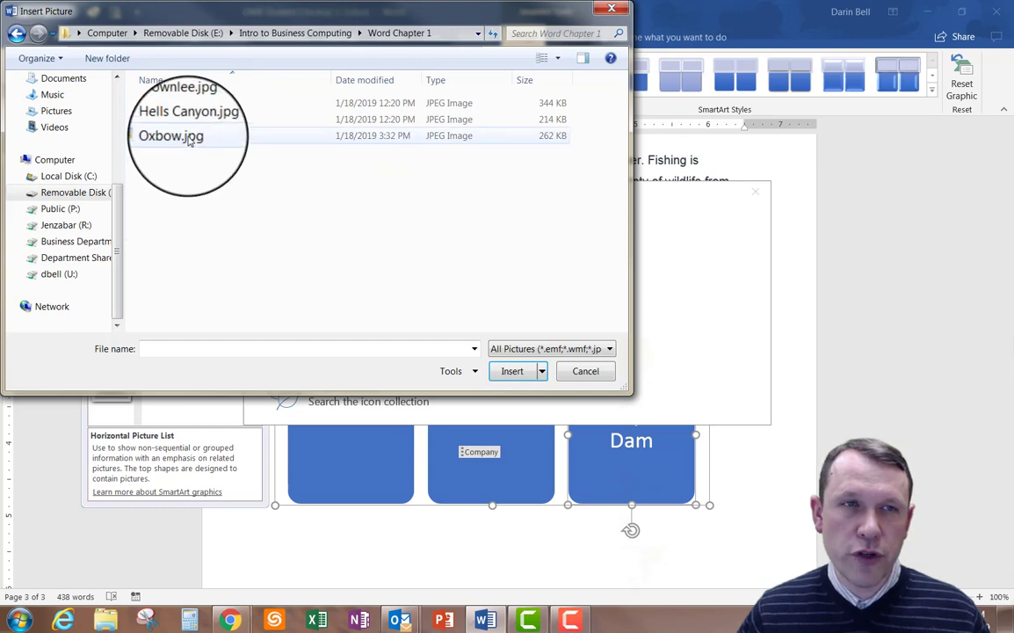
{"action": "left_click", "coordinate": [186, 103]}
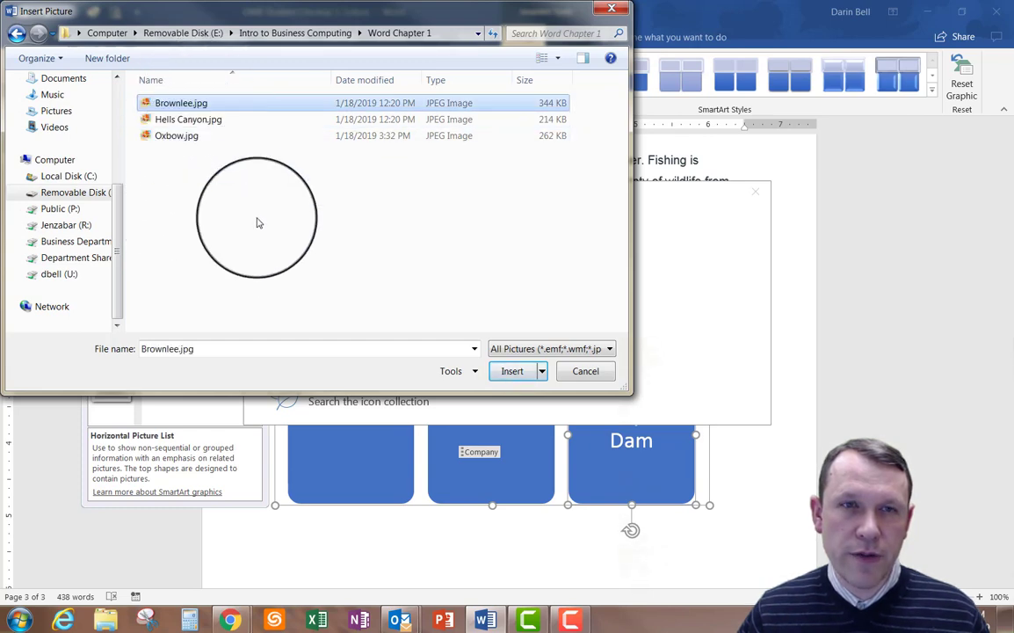
{"action": "left_click", "coordinate": [514, 372]}
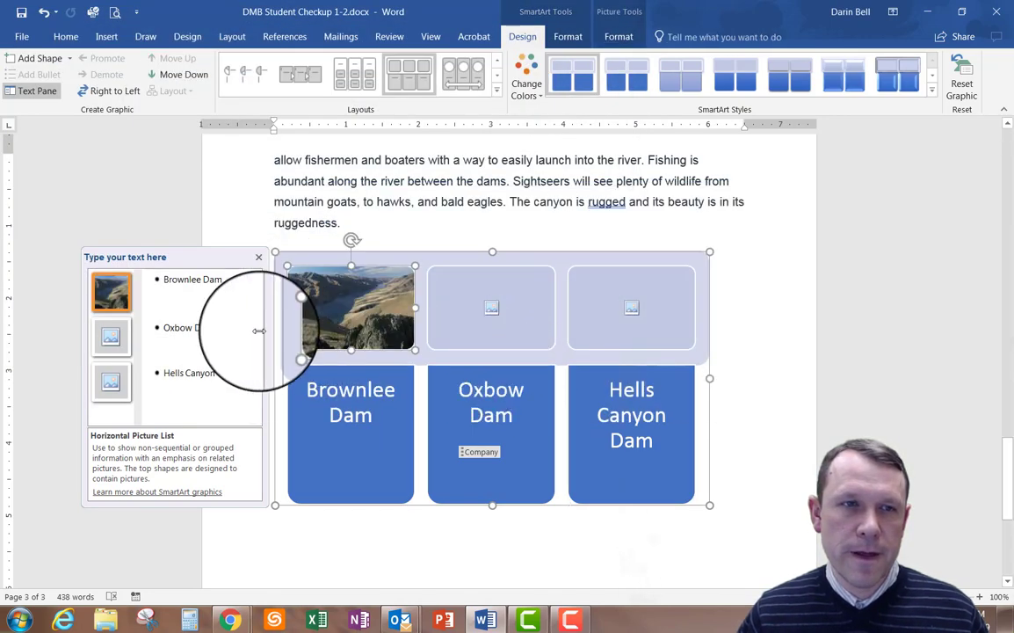
Insert Oxbow.jpg from the Word Chapter 1 folder as the Oxbow Dam picture in the SmartArt
{"action": "left_click", "coordinate": [113, 339]}
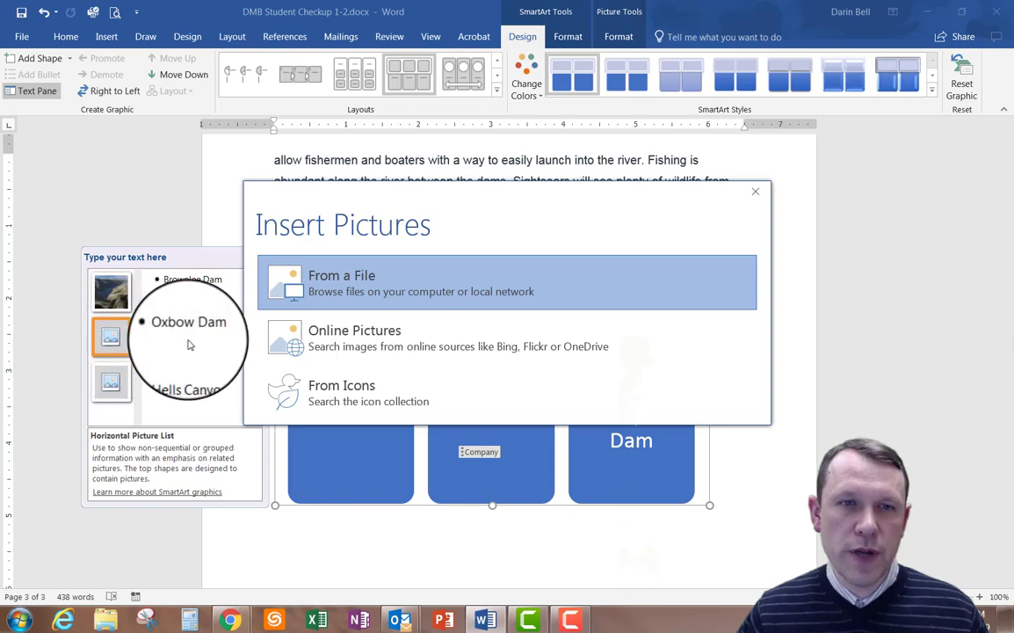
{"action": "left_click", "coordinate": [325, 280]}
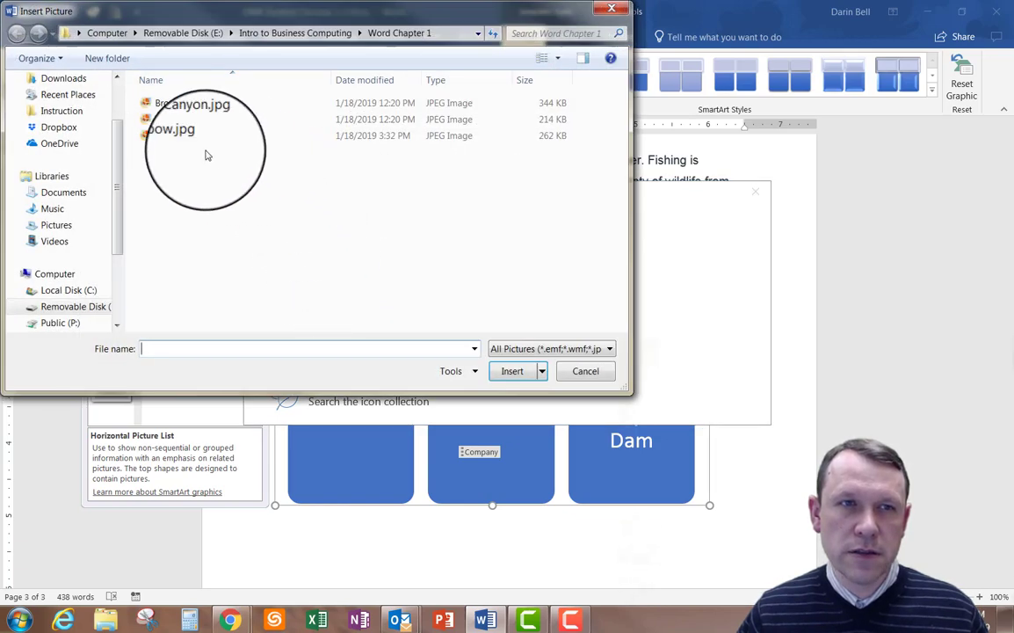
{"action": "left_click", "coordinate": [175, 136]}
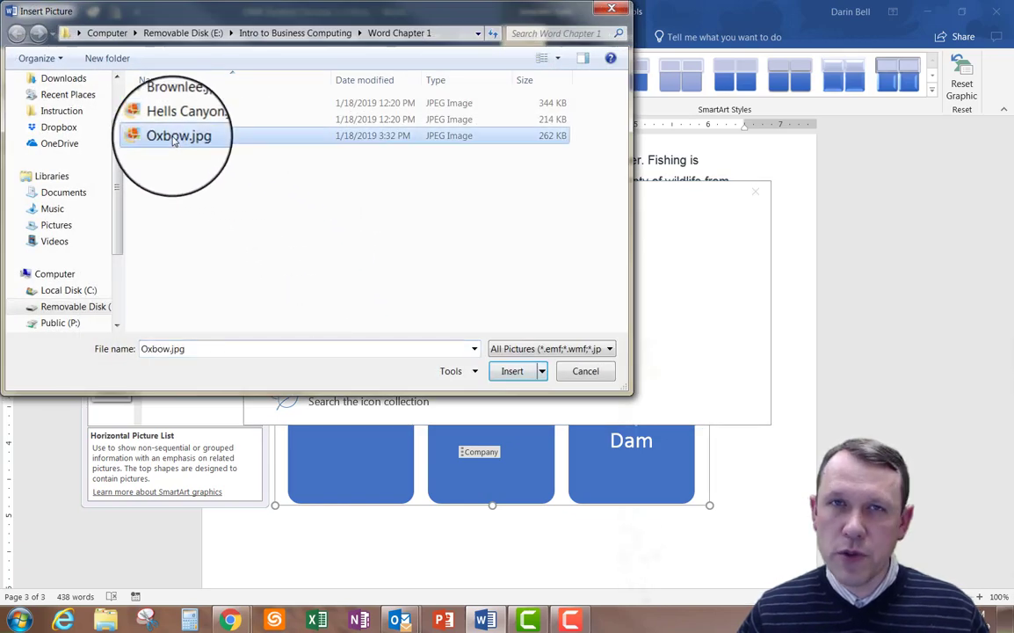
{"action": "left_click", "coordinate": [509, 373]}
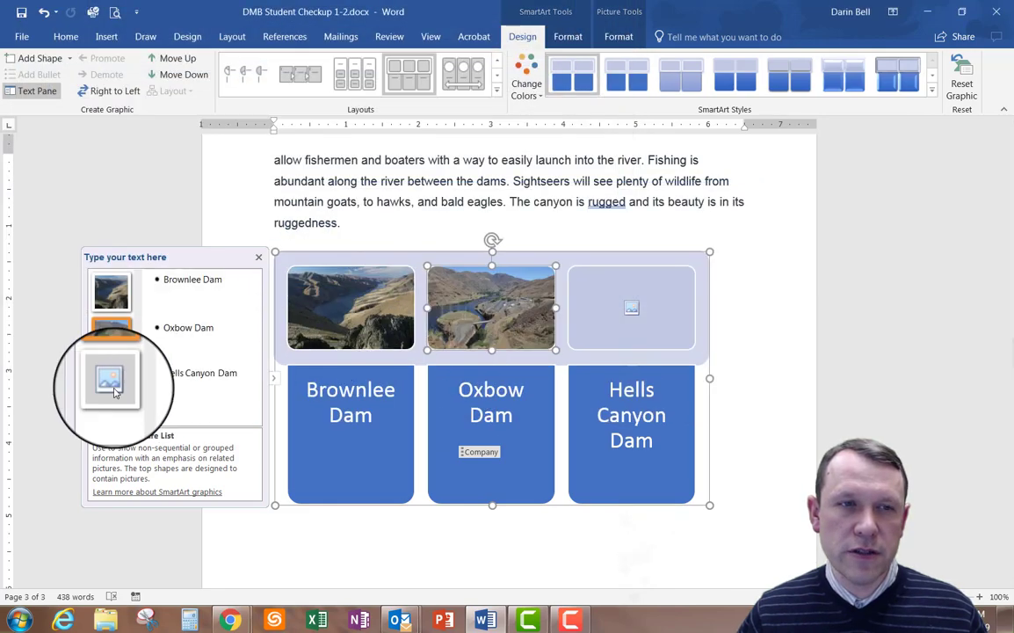
Insert Hells Canyon.jpg from file as the Hells Canyon Dam picture and close the SmartArt text pane
{"action": "left_click", "coordinate": [112, 385]}
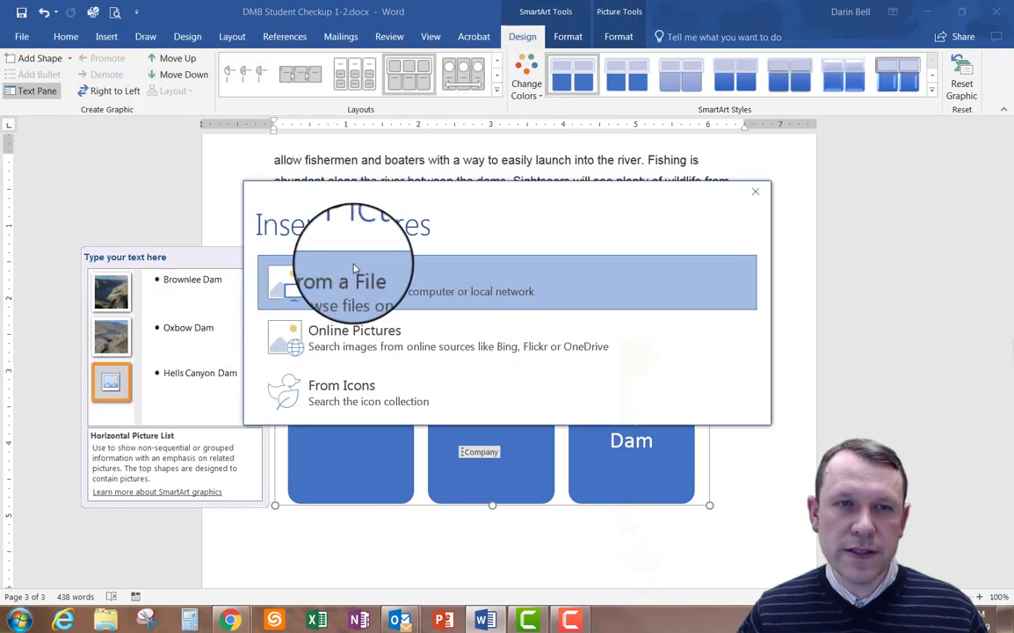
{"action": "left_click", "coordinate": [354, 268]}
{"action": "left_click", "coordinate": [186, 118]}
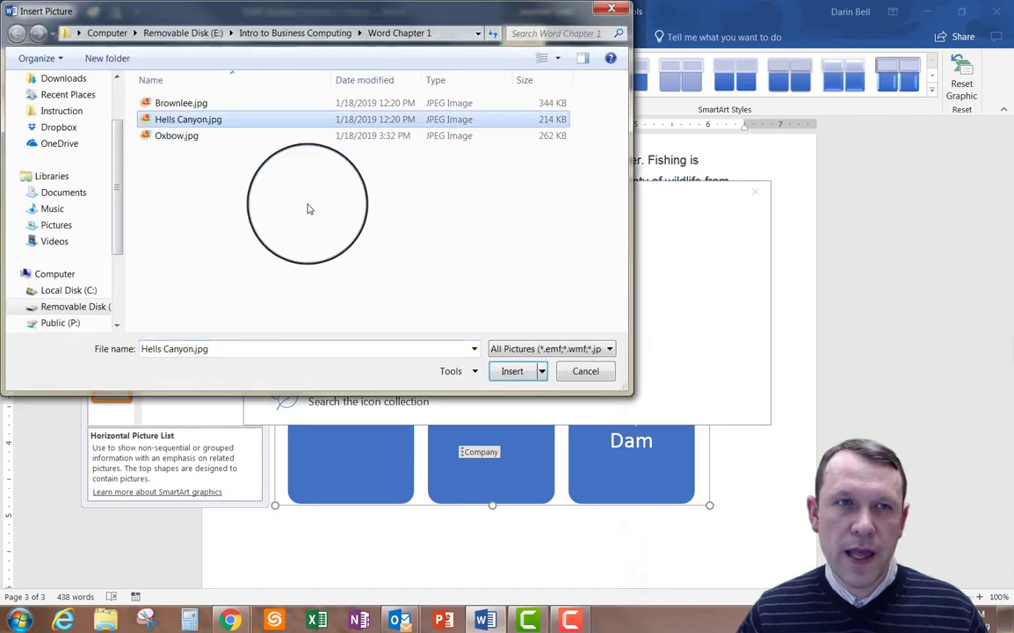
{"action": "left_click", "coordinate": [513, 373]}
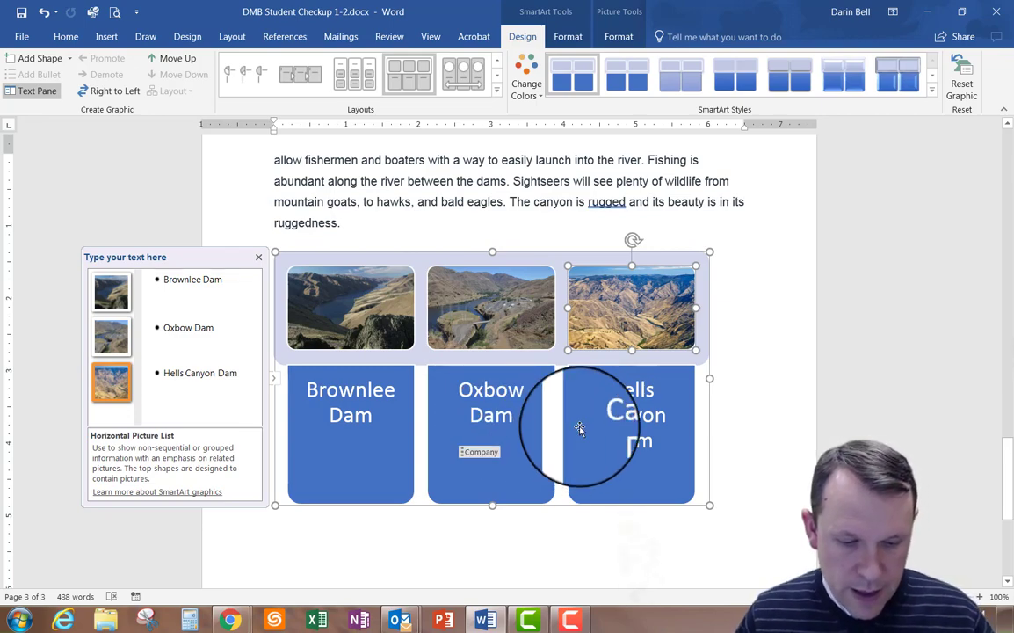
{"action": "left_click", "coordinate": [258, 256]}
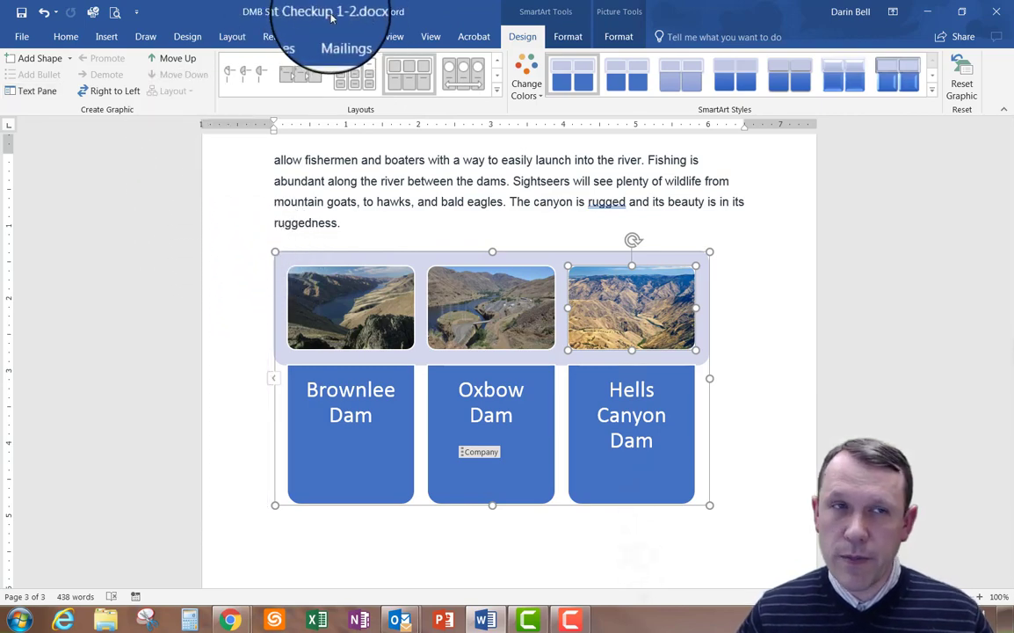
Save a copy of the document as DMB Student Checkup 1-3 in the Word Chapter 1 folder, in Word Document format
{"action": "left_click", "coordinate": [22, 41]}
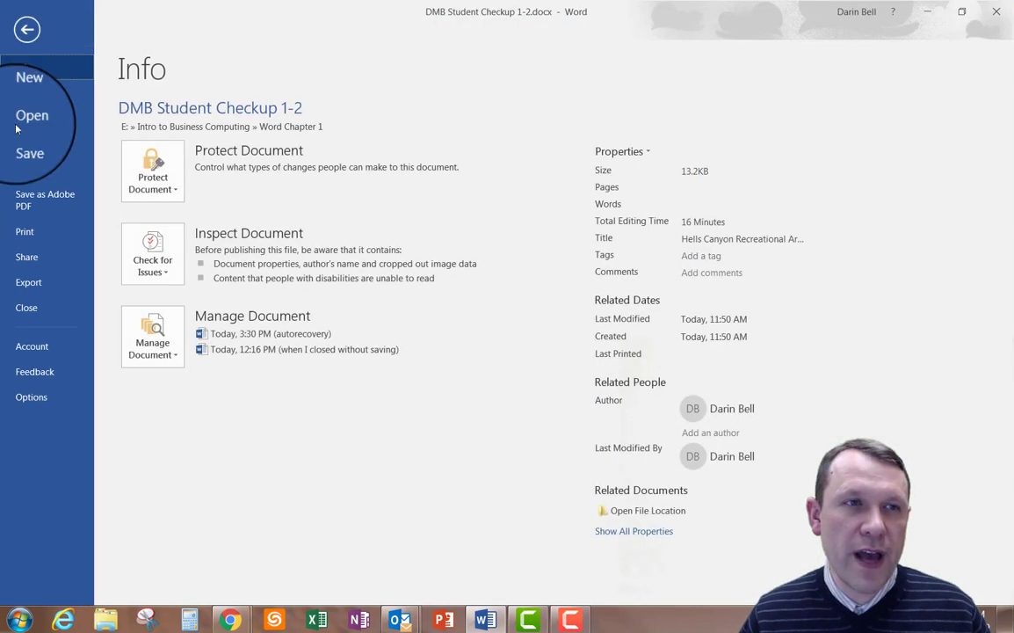
{"action": "left_click", "coordinate": [33, 168]}
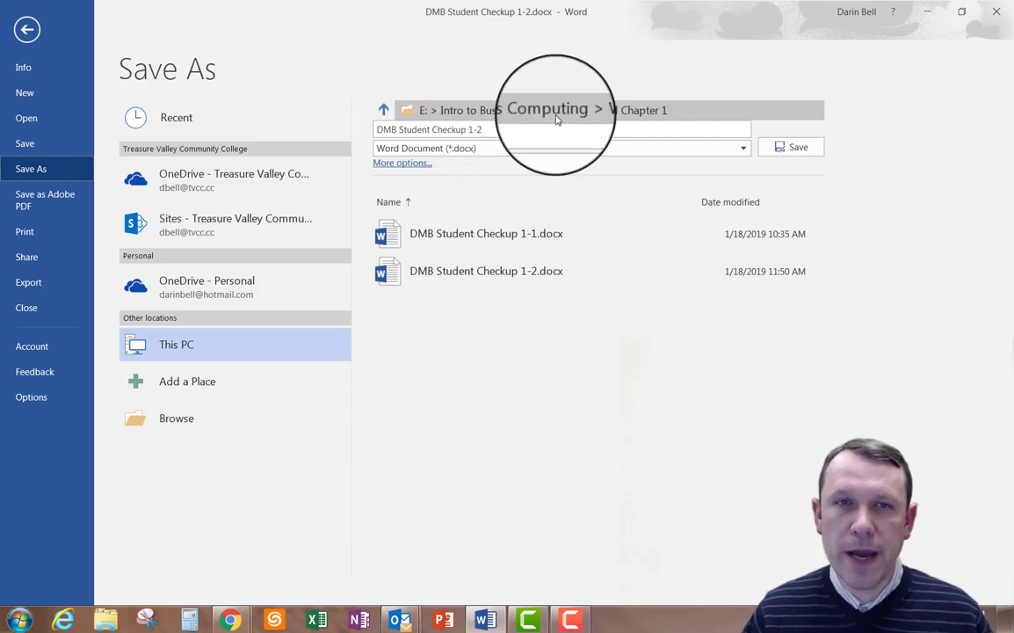
{"action": "left_click", "coordinate": [483, 126]}
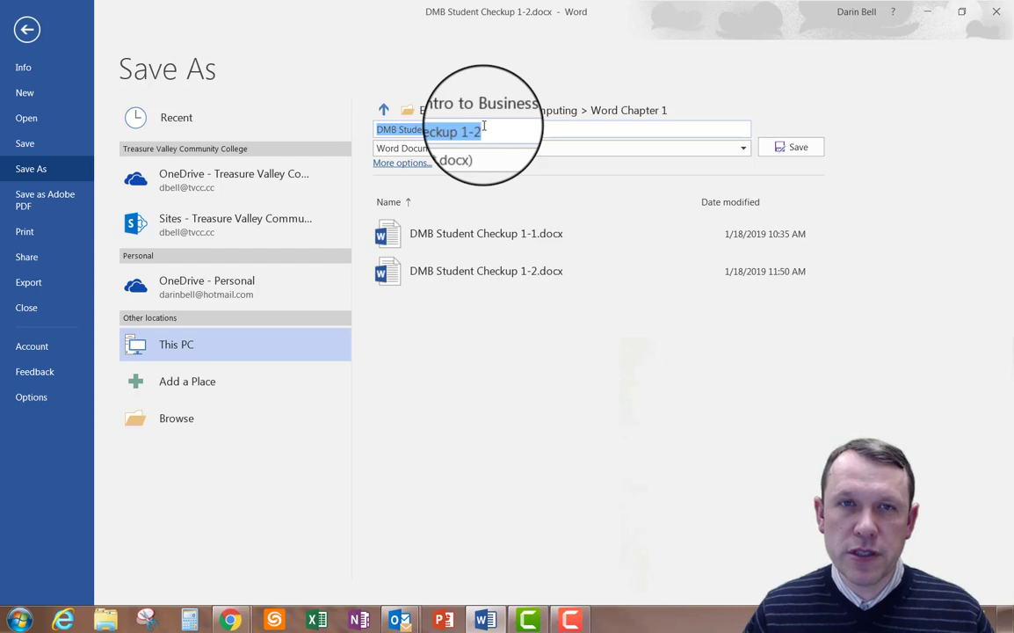
{"action": "left_click", "coordinate": [483, 127]}
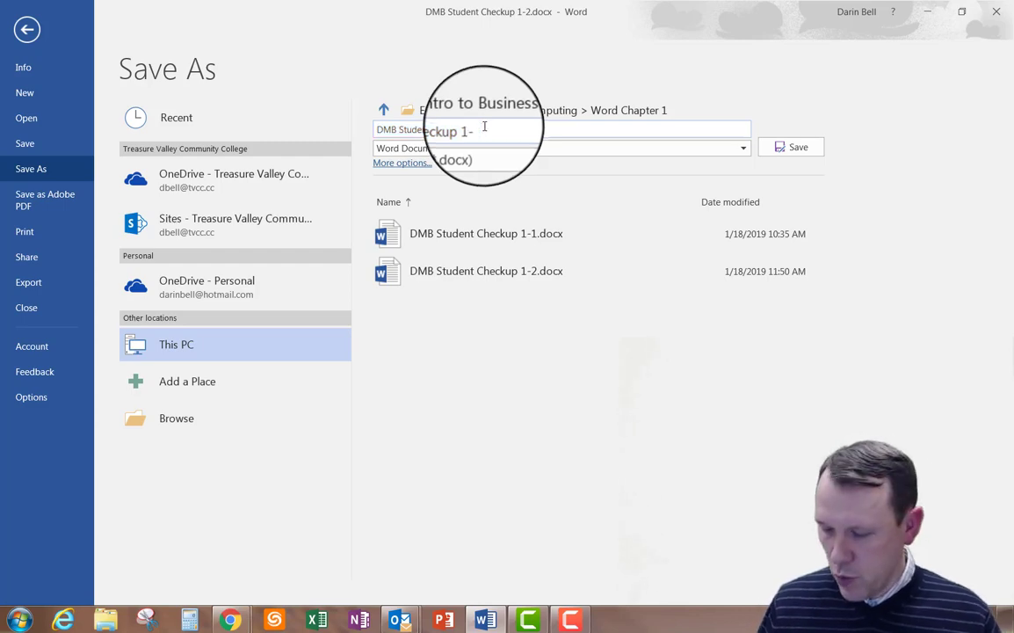
{"action": "type", "text": "3"}
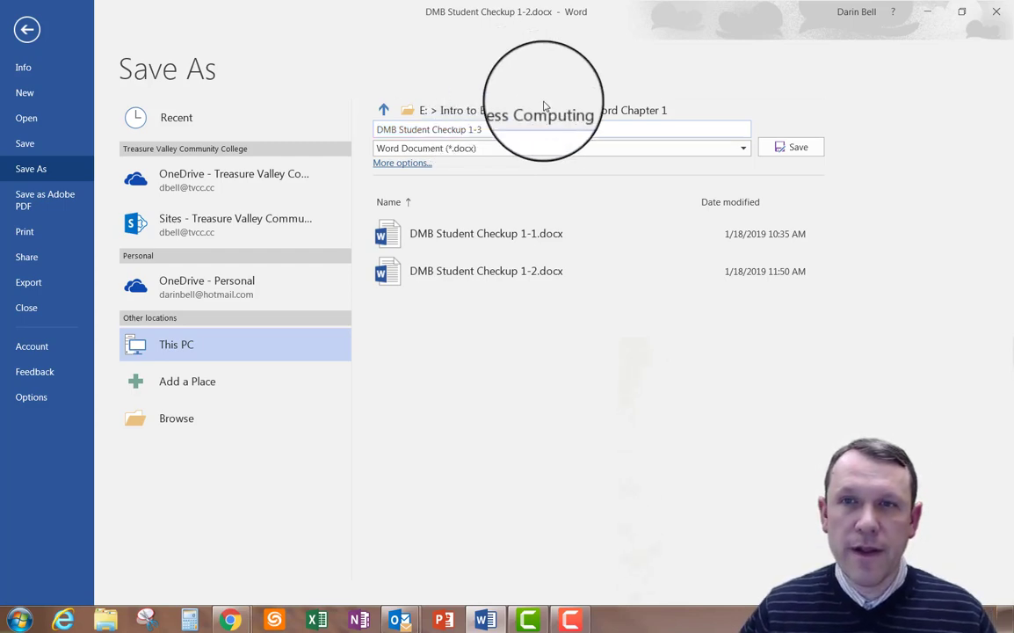
{"action": "left_click", "coordinate": [795, 149]}
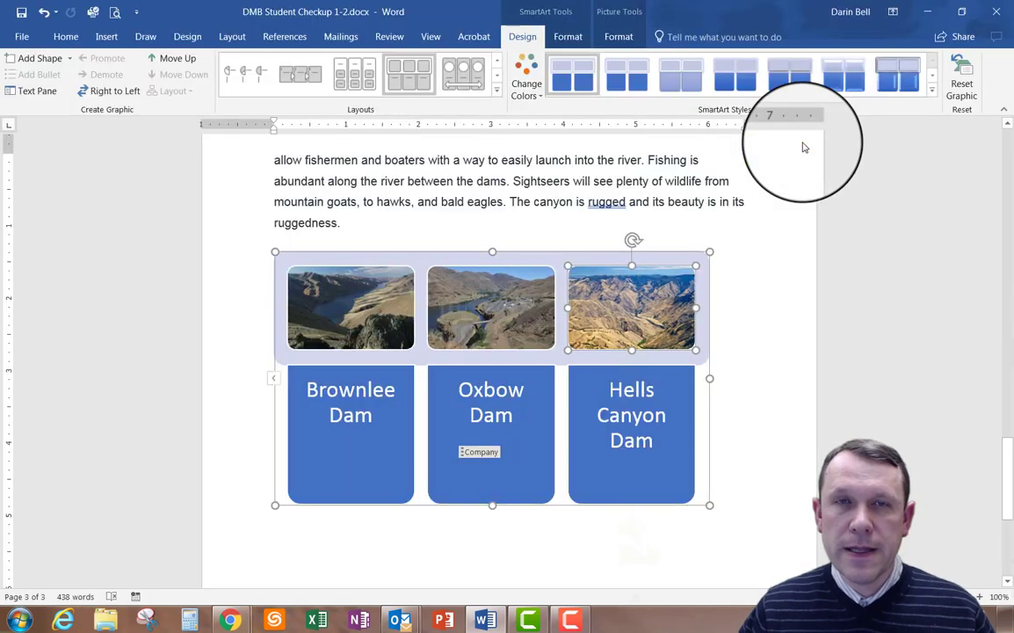